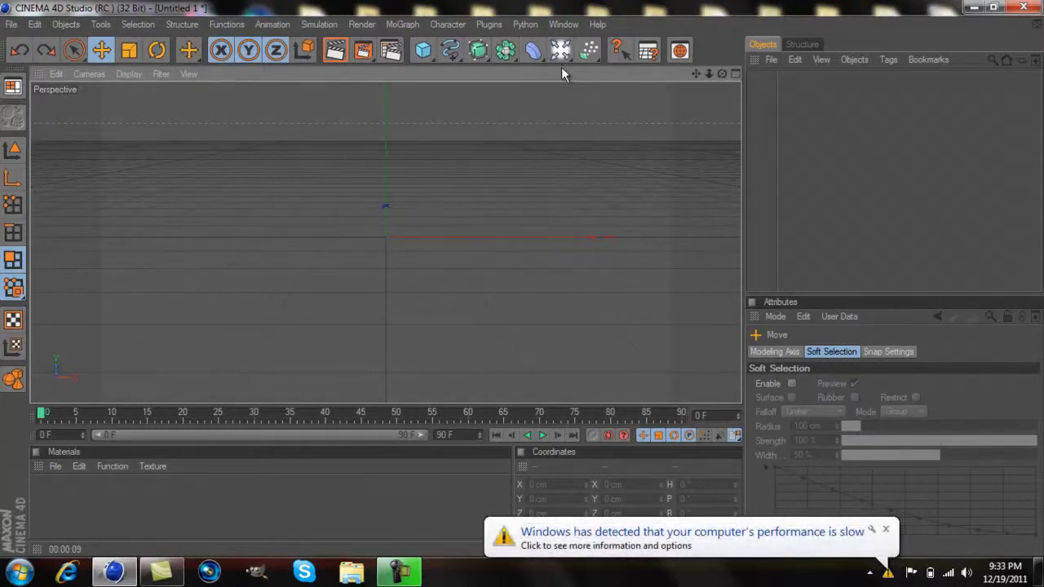
Step: Add a Floor object and a Sphere primitive to the empty scene
{"action": "left_click", "coordinate": [885, 530]}
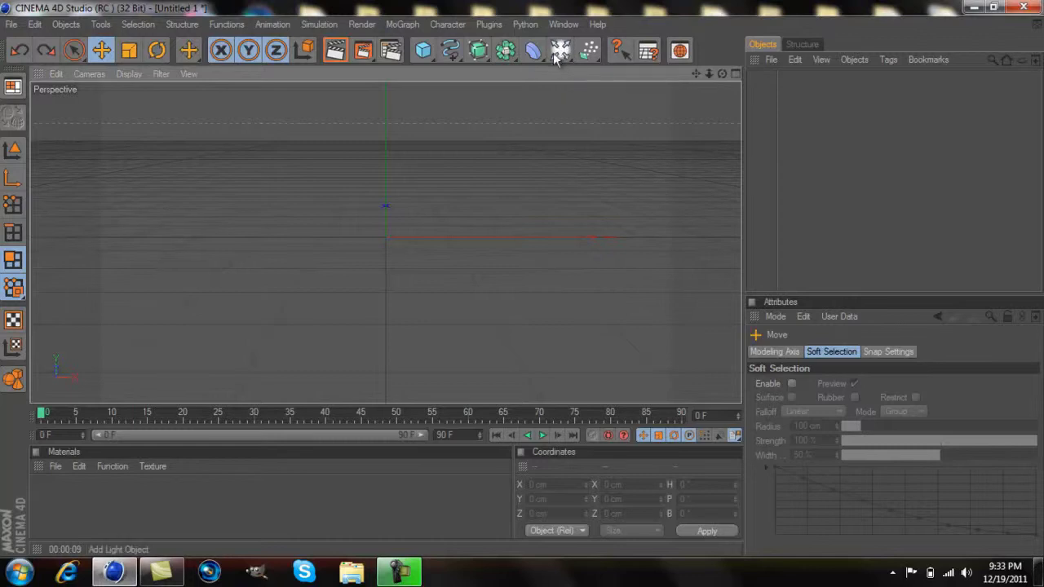
{"action": "left_click_drag", "start_coordinate": [560, 52], "coordinate": [706, 177]}
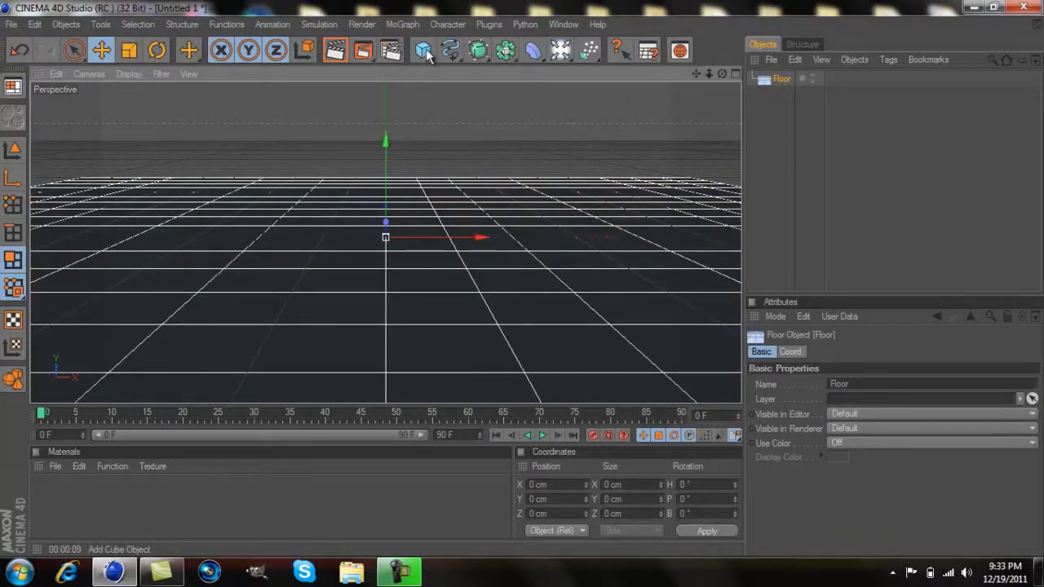
{"action": "left_click_drag", "start_coordinate": [425, 53], "coordinate": [574, 69]}
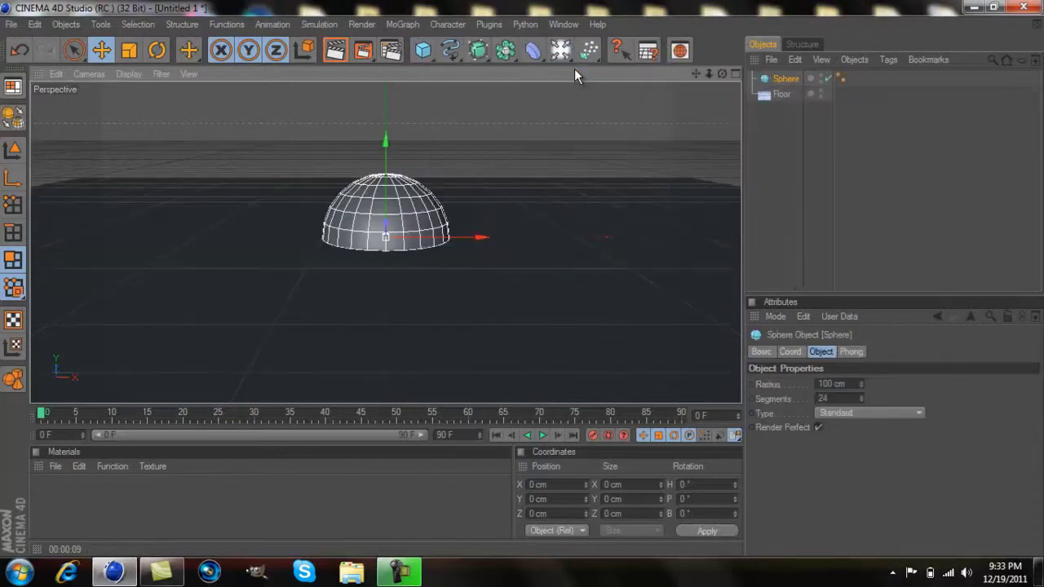
Step: Raise the sphere along the Y axis in the Right view until it rests on top of the floor
{"action": "left_click", "coordinate": [736, 72]}
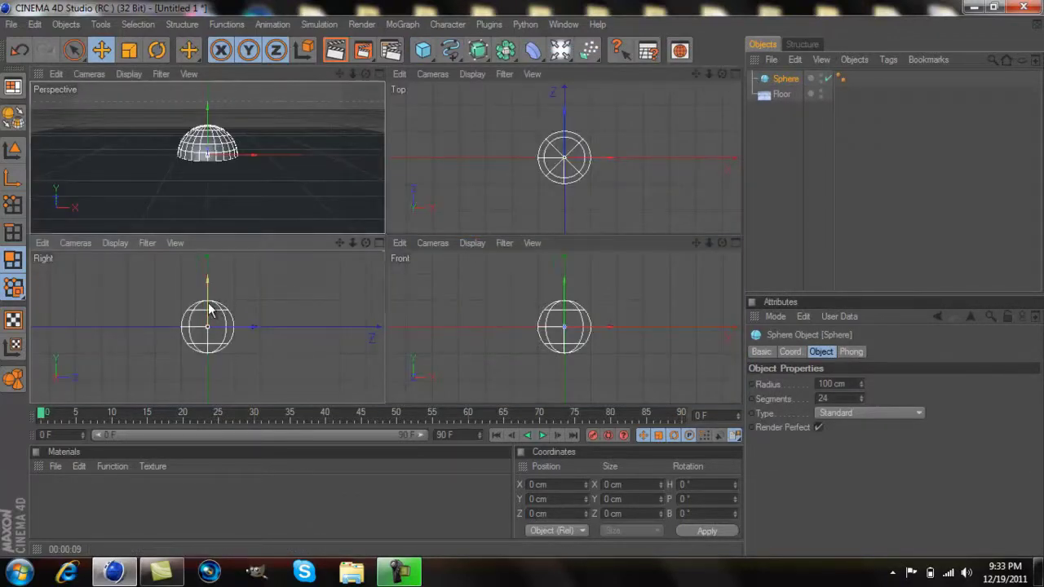
{"action": "left_click_drag", "start_coordinate": [209, 308], "coordinate": [385, 278]}
{"action": "left_click", "coordinate": [378, 74]}
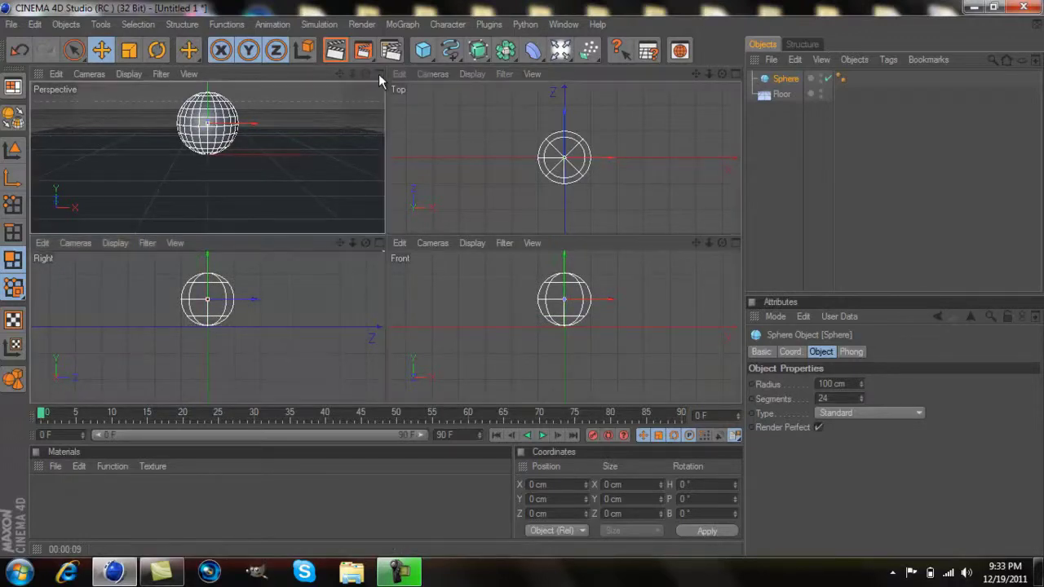
{"action": "left_click", "coordinate": [378, 74]}
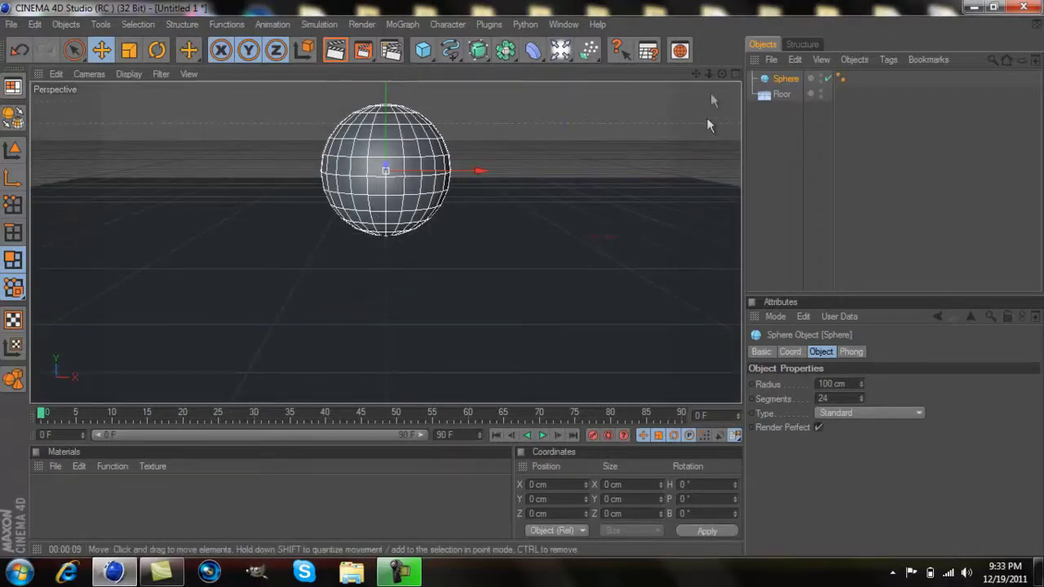
{"action": "left_click_drag", "start_coordinate": [693, 74], "coordinate": [694, 128]}
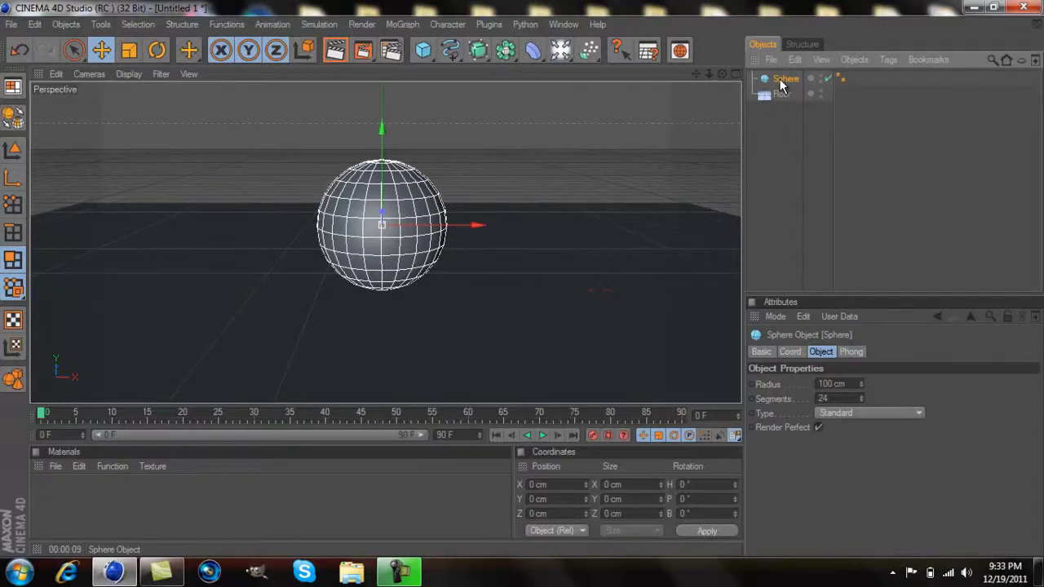
Step: Convert the sphere to an editable polygon object and activate Ring Selection for its polygons
{"action": "key", "text": "c"}
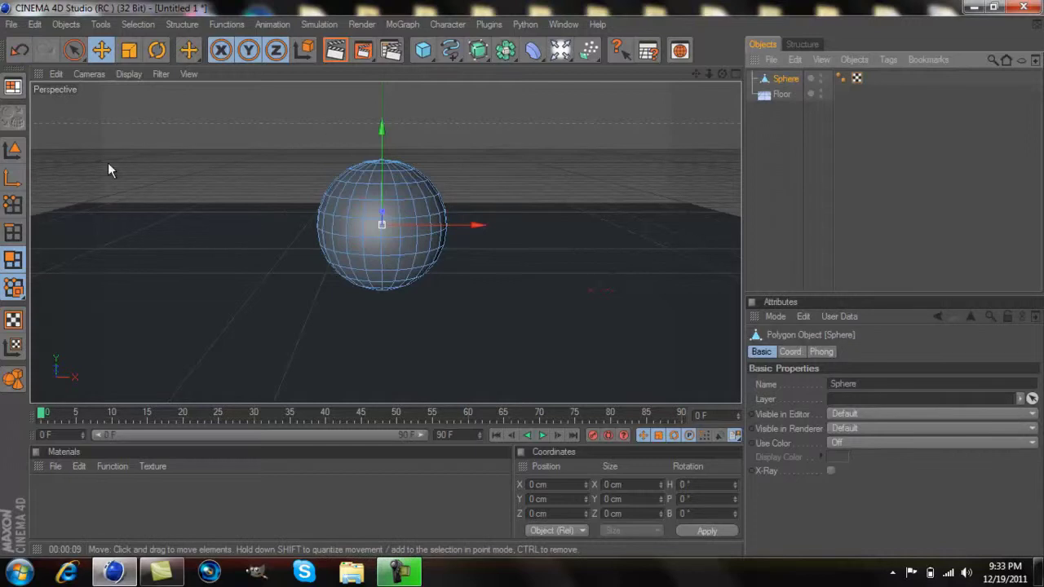
{"action": "left_click", "coordinate": [15, 262]}
{"action": "left_click", "coordinate": [190, 52]}
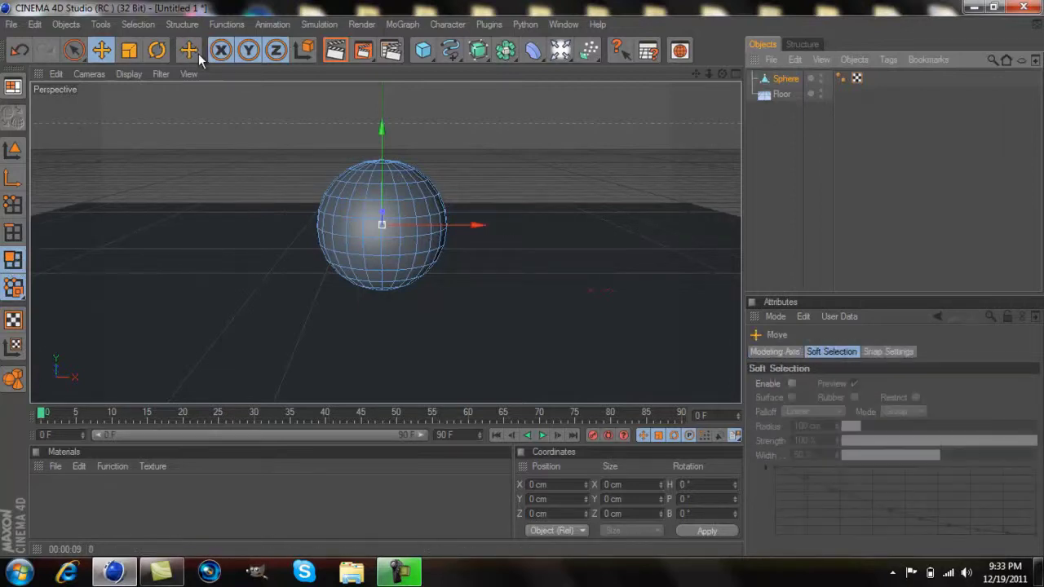
{"action": "left_click_drag", "start_coordinate": [198, 54], "coordinate": [234, 93]}
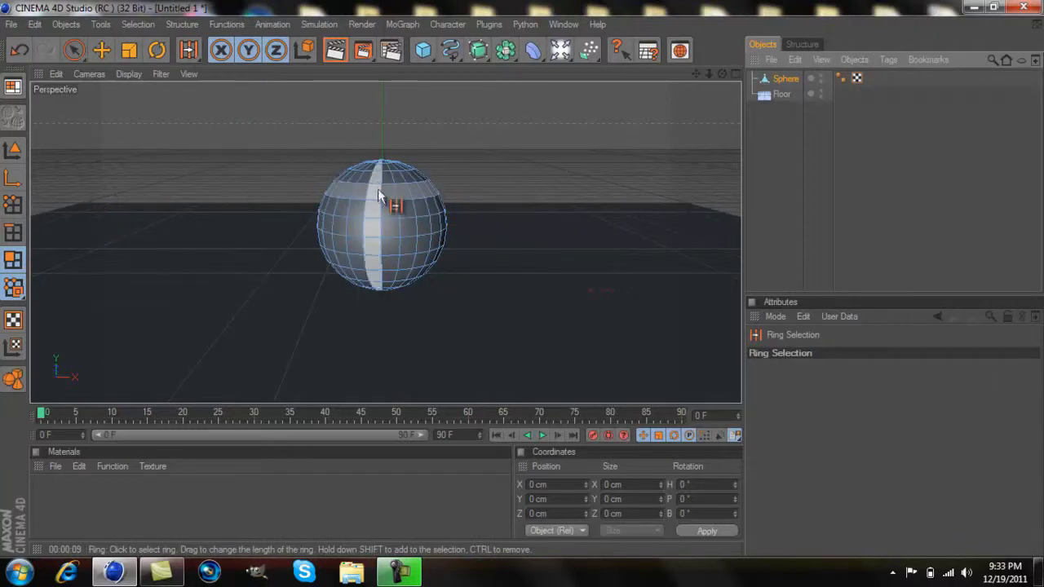
{"action": "left_click", "coordinate": [137, 24]}
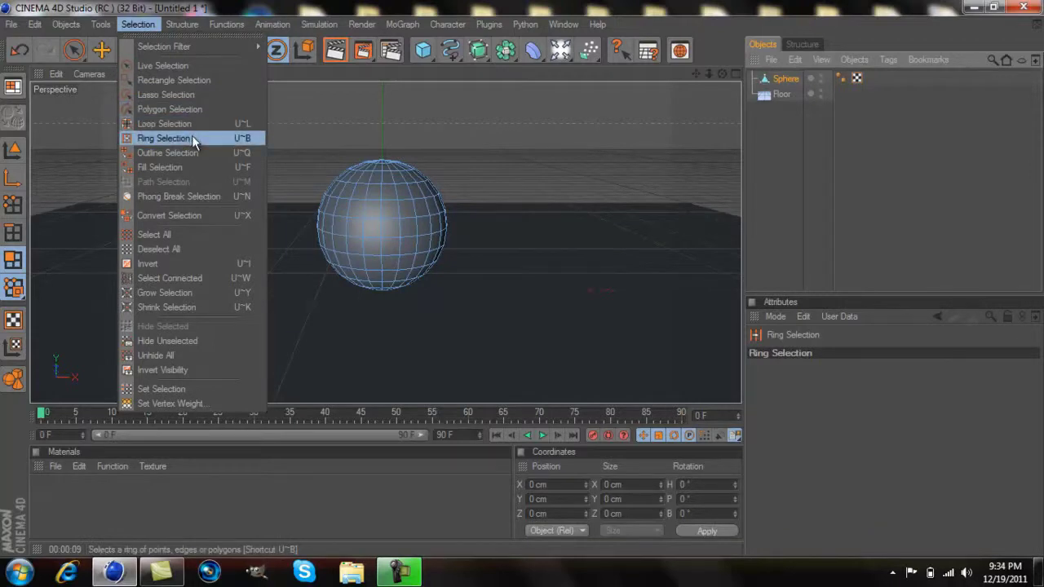
{"action": "left_click", "coordinate": [163, 138]}
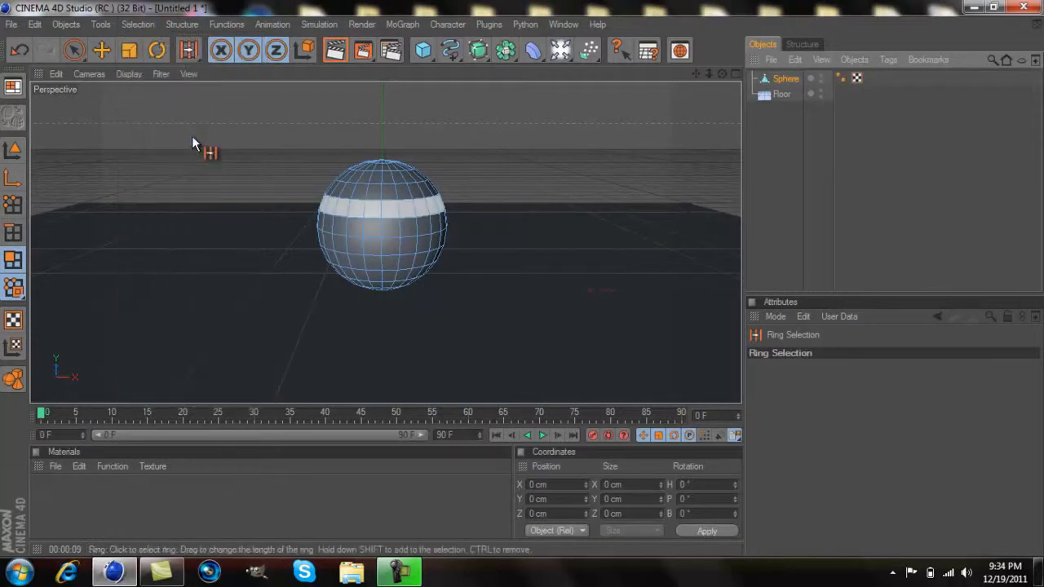
Step: Select the sphere's top cap, the three adjacent polygon rings around its middle, and its bottom cap together
{"action": "left_click", "coordinate": [382, 160]}
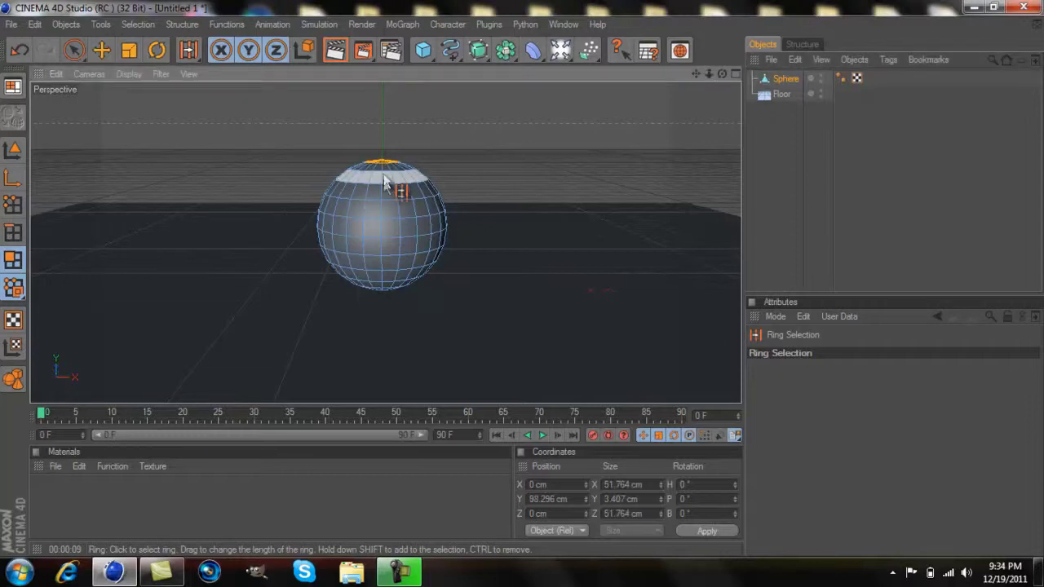
{"action": "left_click", "coordinate": [380, 216], "text": "shift"}
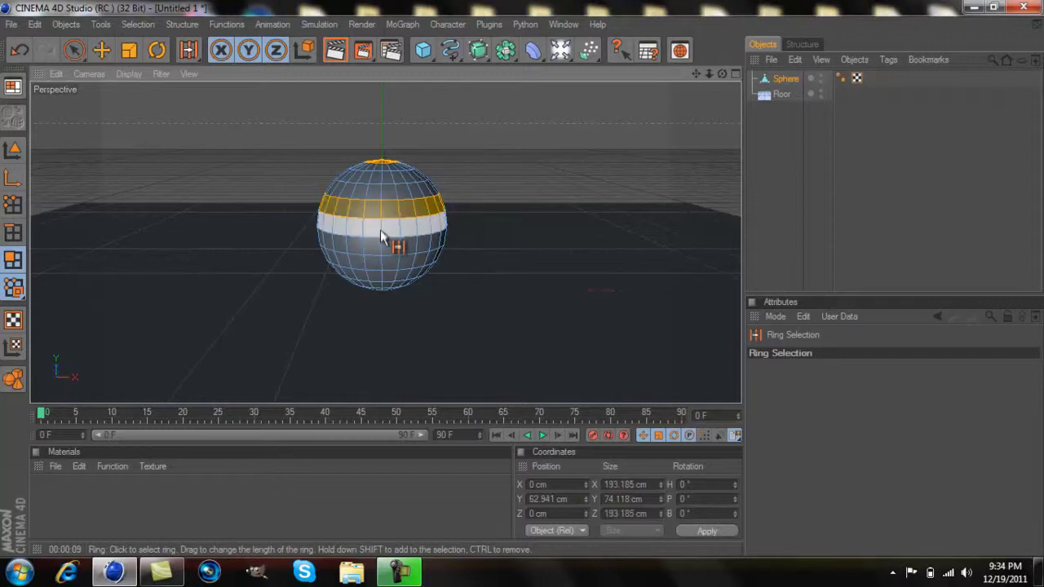
{"action": "left_click", "coordinate": [378, 235], "text": "shift"}
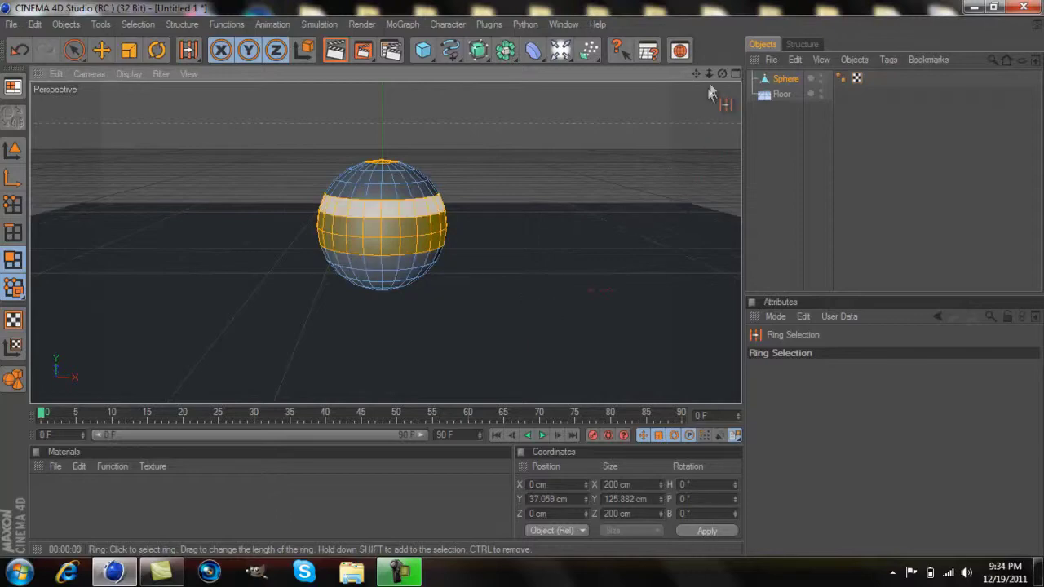
{"action": "left_click_drag", "start_coordinate": [721, 75], "coordinate": [522, 277]}
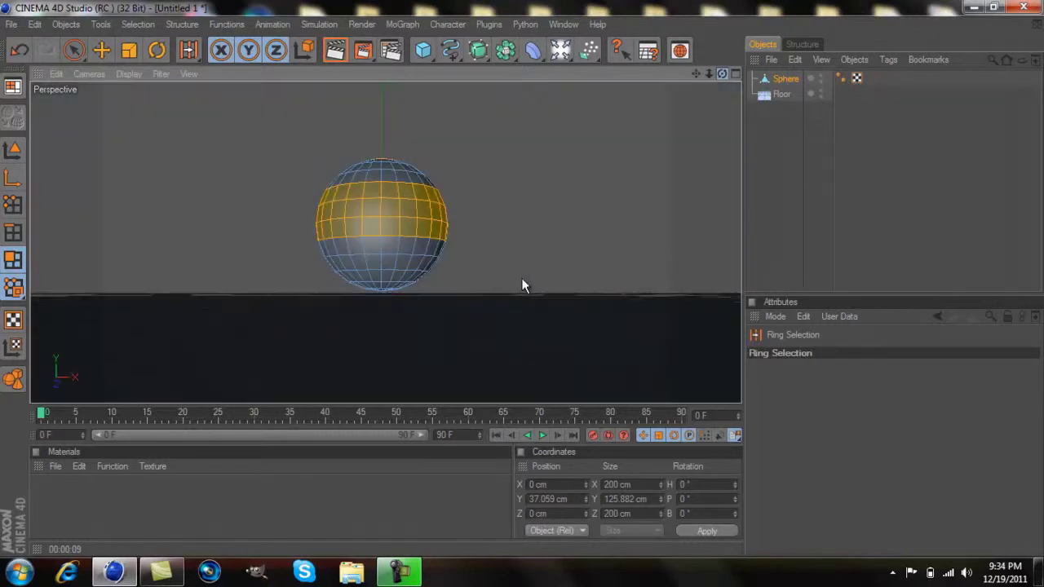
{"action": "left_click", "coordinate": [379, 293], "text": "shift"}
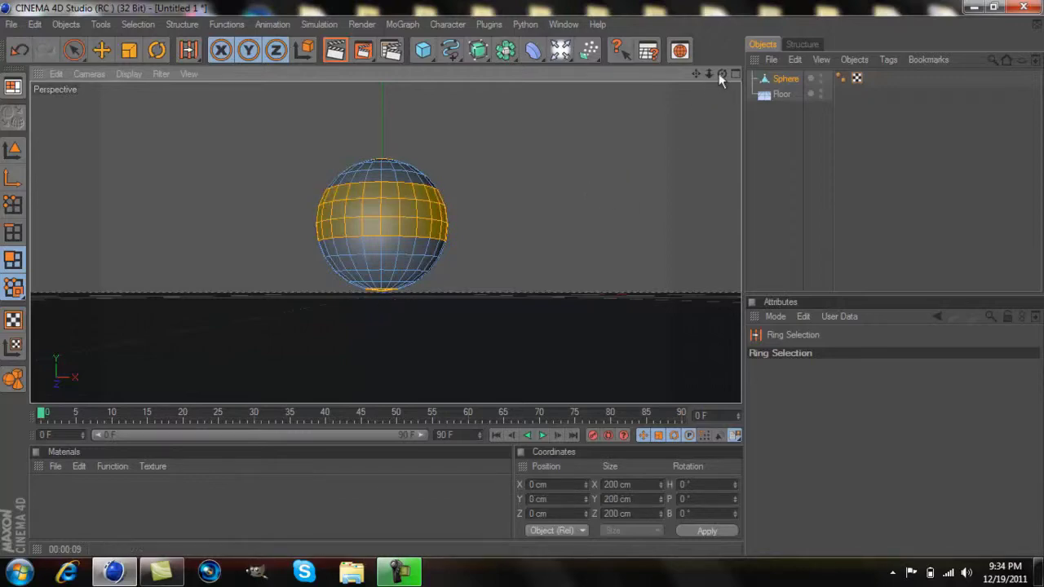
{"action": "left_click_drag", "start_coordinate": [721, 73], "coordinate": [521, 276]}
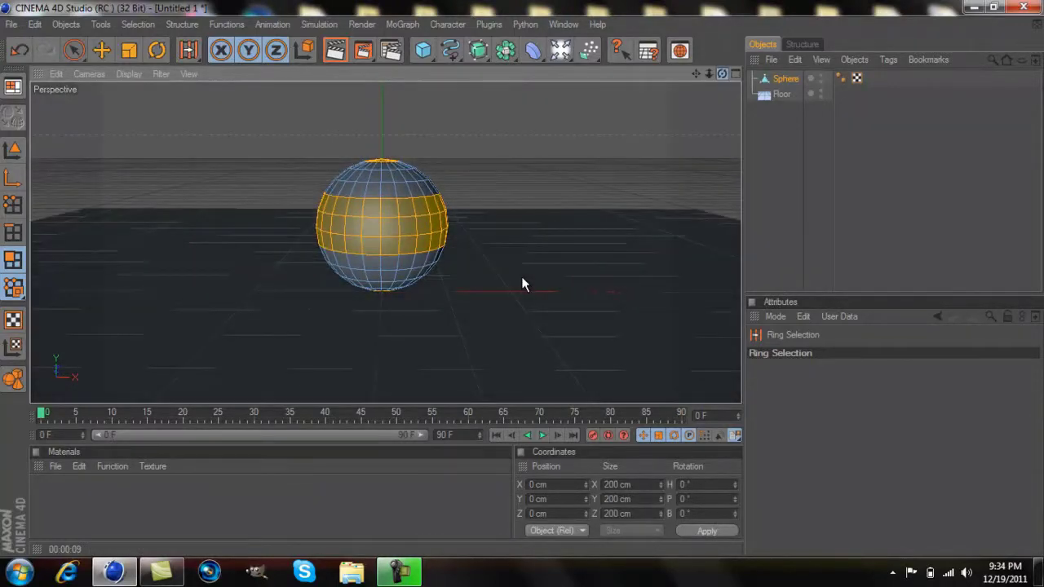
{"action": "left_click", "coordinate": [390, 184]}
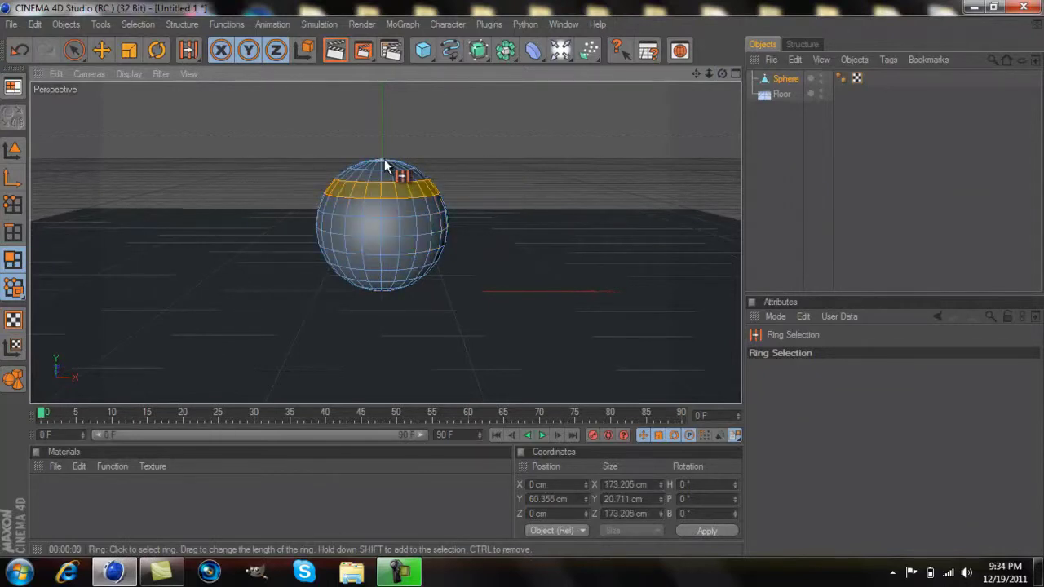
{"action": "left_click", "coordinate": [387, 163], "text": "shift"}
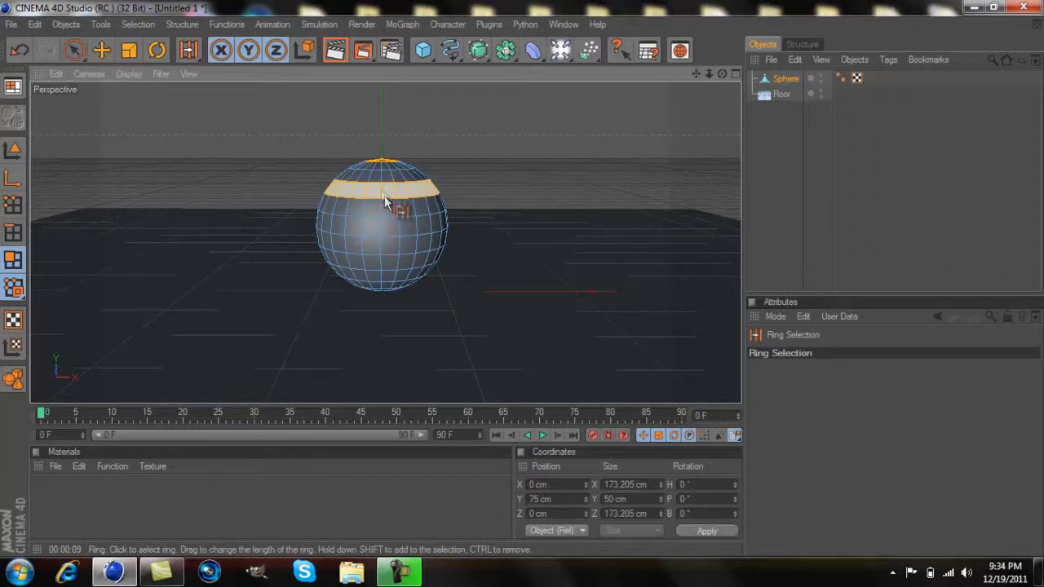
{"action": "left_click", "coordinate": [17, 51]}
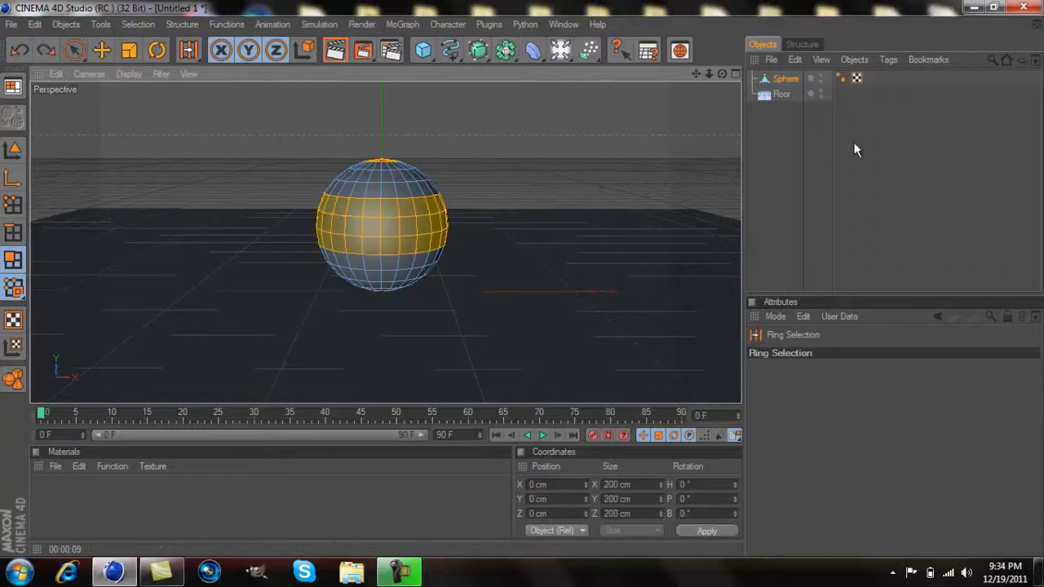
Step: Create two new materials, and in Mat.1 disable Color and Specular and enable Luminance
{"action": "double_click", "coordinate": [45, 508]}
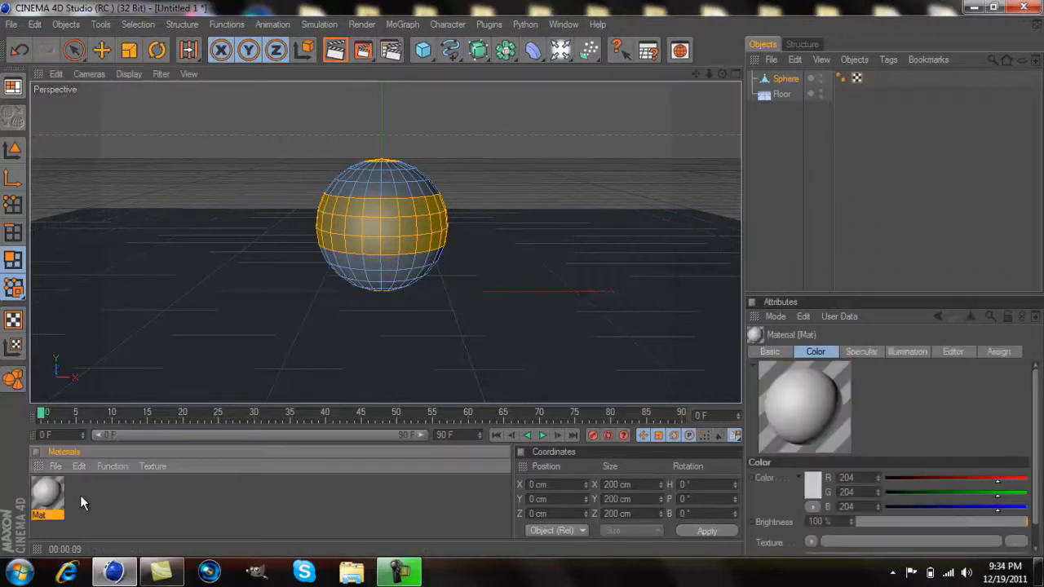
{"action": "double_click", "coordinate": [80, 494]}
{"action": "double_click", "coordinate": [49, 498]}
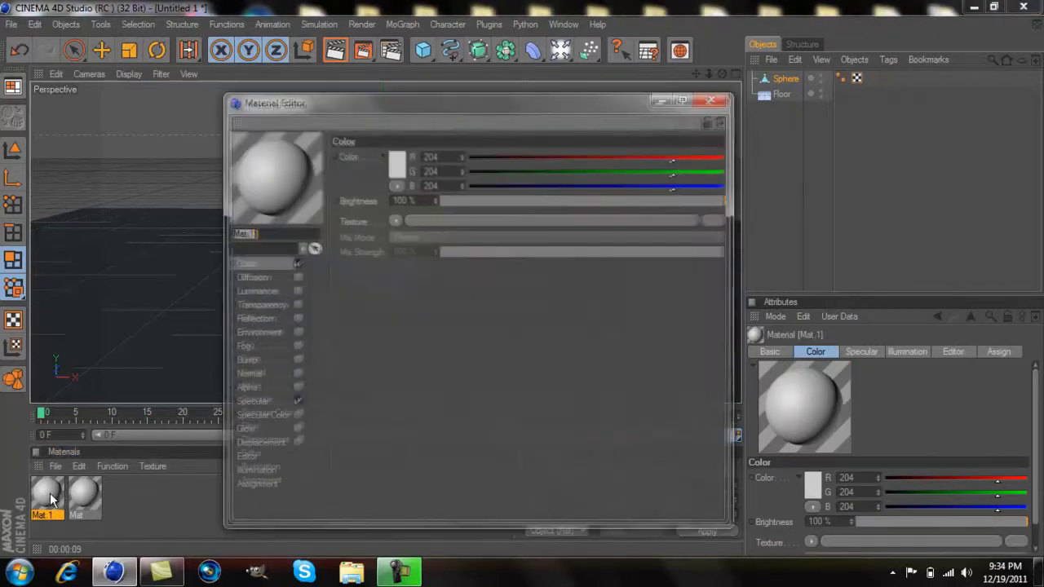
{"action": "left_click", "coordinate": [298, 263]}
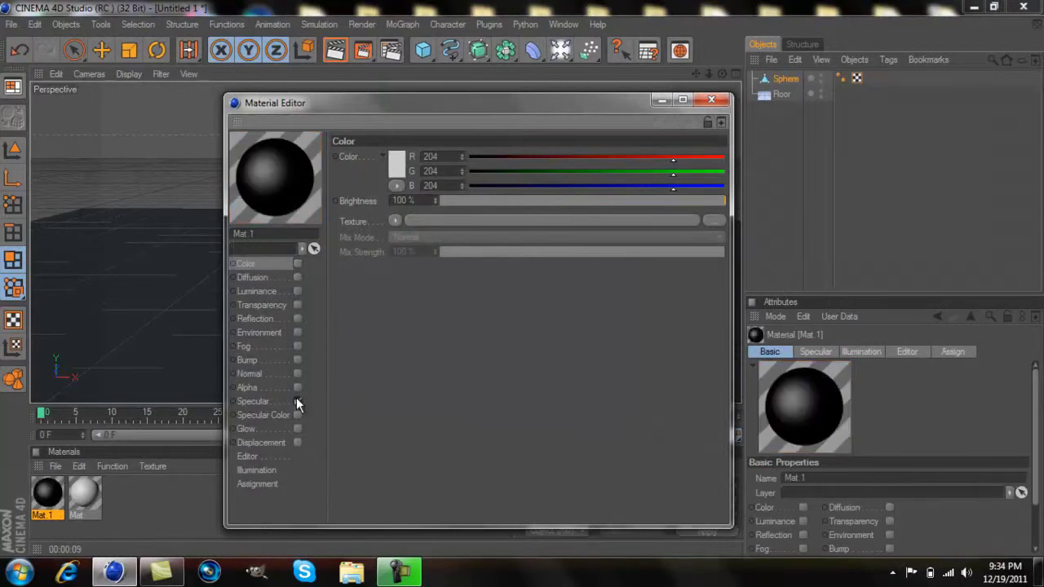
{"action": "left_click", "coordinate": [296, 401]}
{"action": "left_click", "coordinate": [298, 291]}
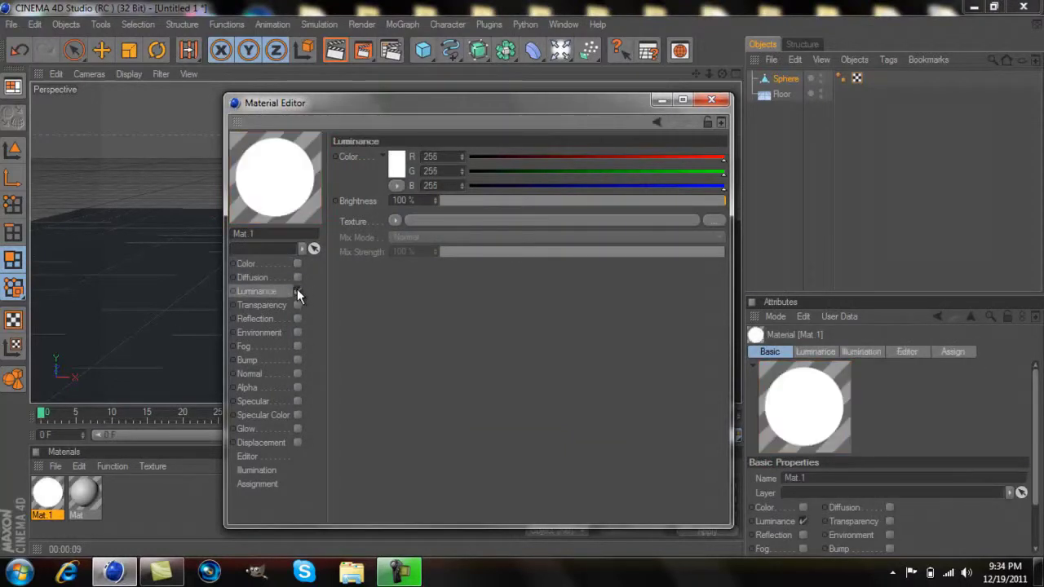
Step: Set Mat.1's luminance color to cyan (RGB 0, 255, 255) with 200% brightness and close the material editor
{"action": "left_click", "coordinate": [392, 169]}
{"action": "left_click", "coordinate": [392, 169]}
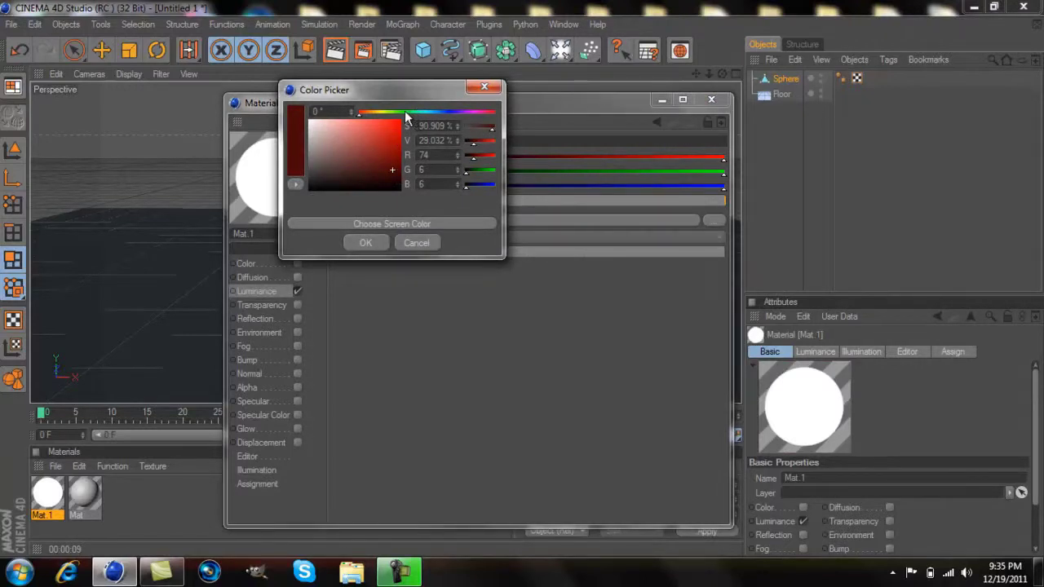
{"action": "mouse_move", "coordinate": [408, 113]}
{"action": "left_mouse_down"}
{"action": "mouse_move", "coordinate": [398, 114]}
{"action": "mouse_move", "coordinate": [485, 119]}
{"action": "mouse_move", "coordinate": [418, 119]}
{"action": "left_mouse_up"}
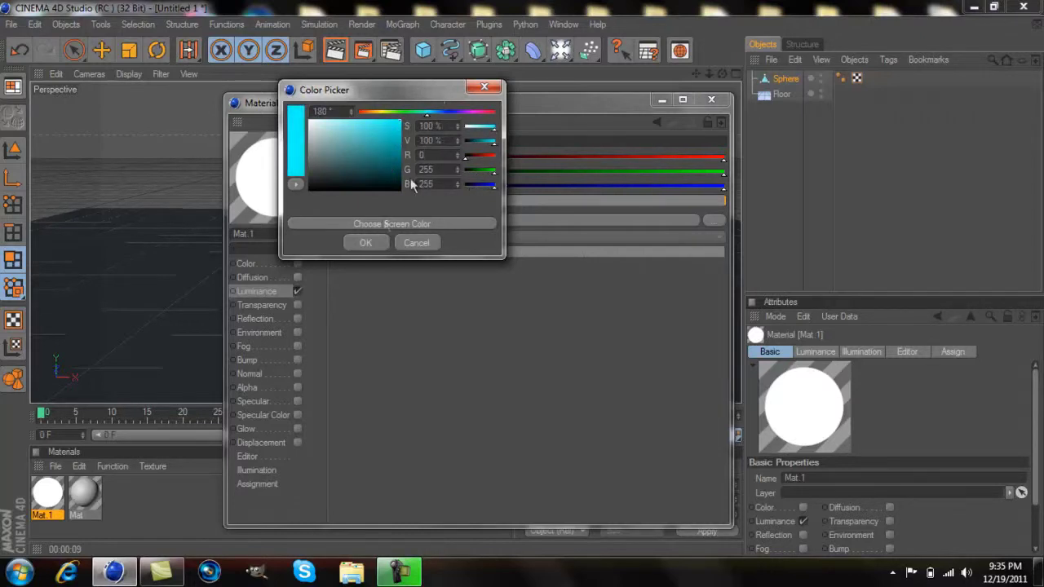
{"action": "left_click", "coordinate": [363, 239]}
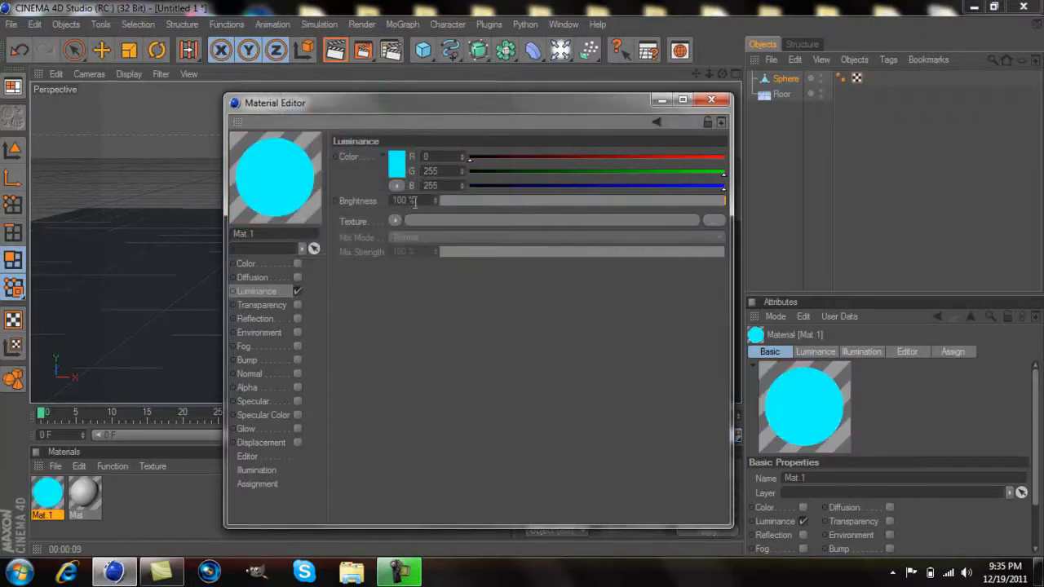
{"action": "left_click_drag", "start_coordinate": [414, 202], "coordinate": [380, 211]}
{"action": "type", "text": "200"}
{"action": "key", "text": "Return"}
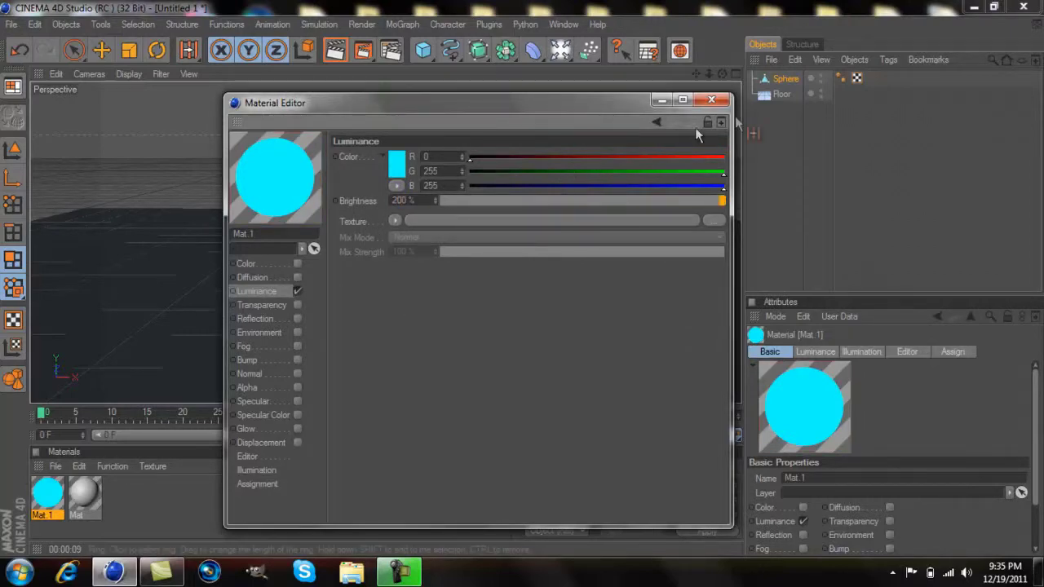
{"action": "left_click", "coordinate": [713, 100]}
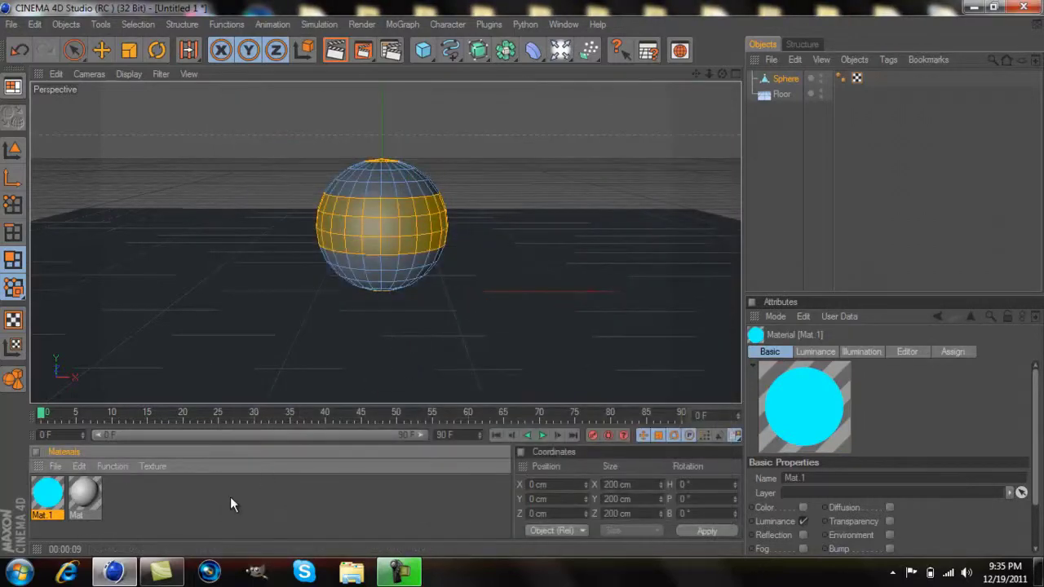
Step: Set the color of the other material, Mat, to near-black (RGB 16, 16, 16)
{"action": "double_click", "coordinate": [84, 494]}
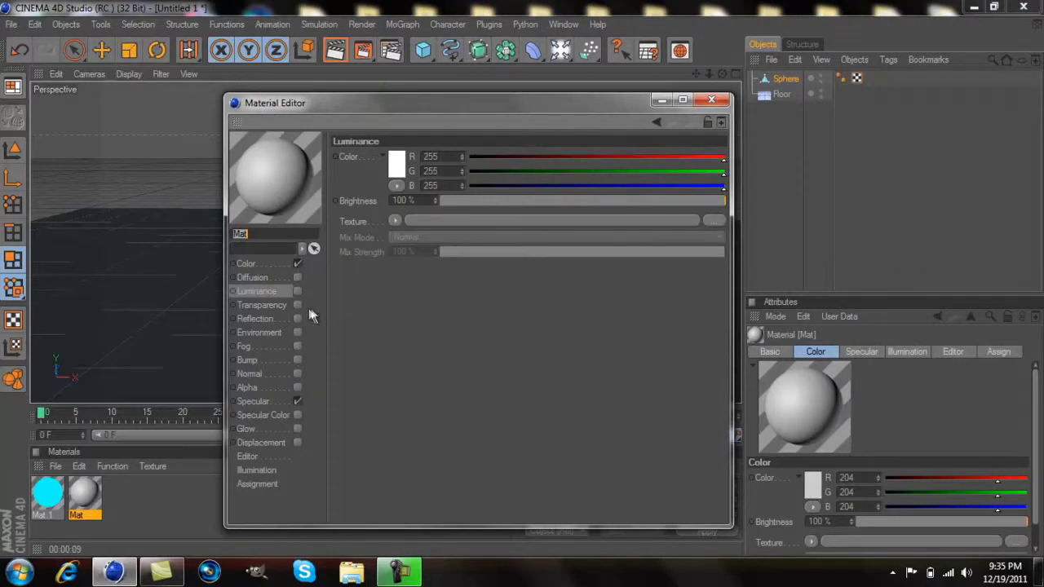
{"action": "left_click", "coordinate": [265, 262]}
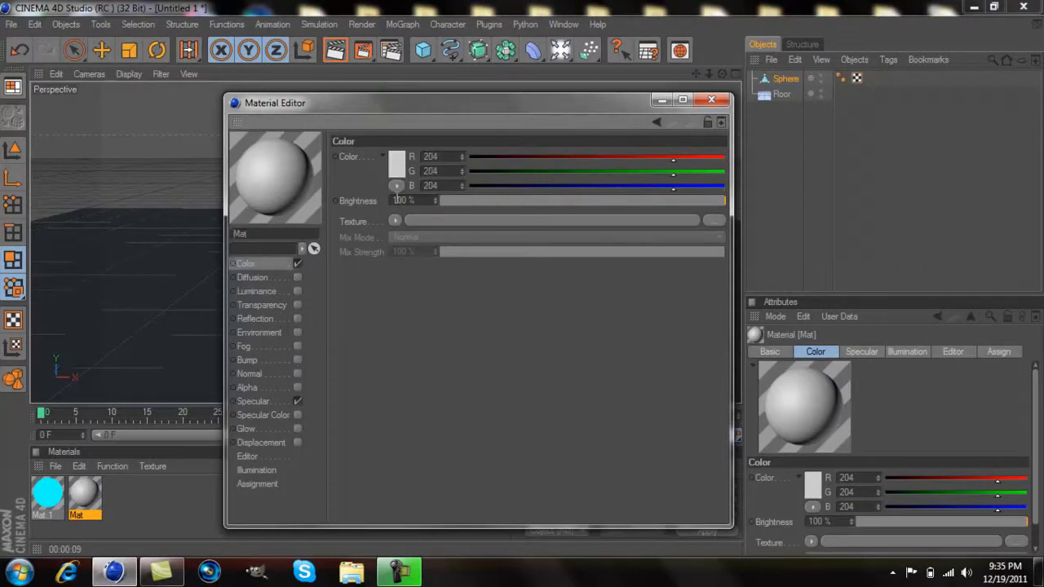
{"action": "left_click", "coordinate": [394, 173]}
{"action": "left_click_drag", "start_coordinate": [390, 178], "coordinate": [302, 190]}
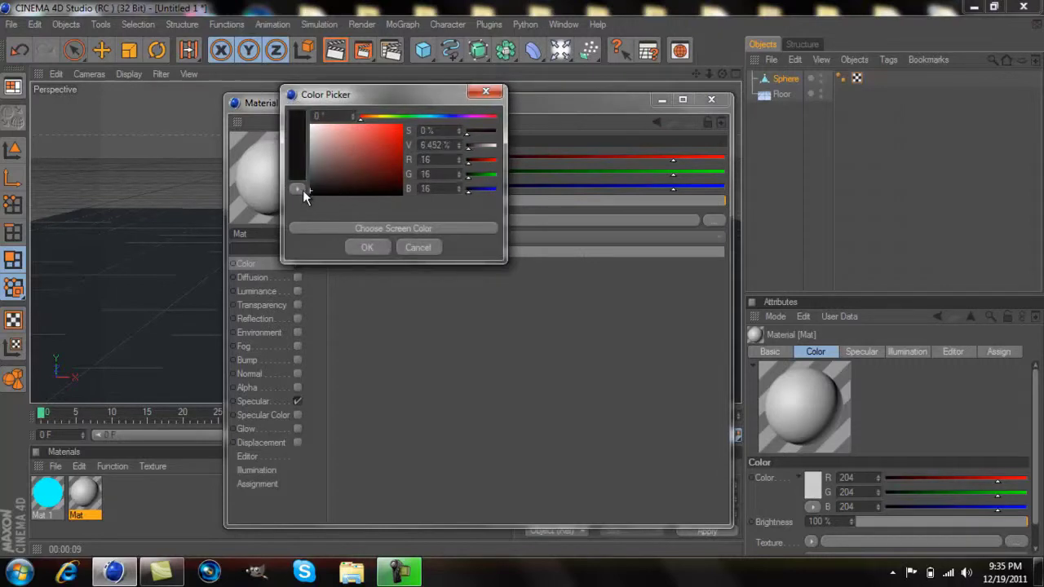
{"action": "left_click", "coordinate": [367, 248]}
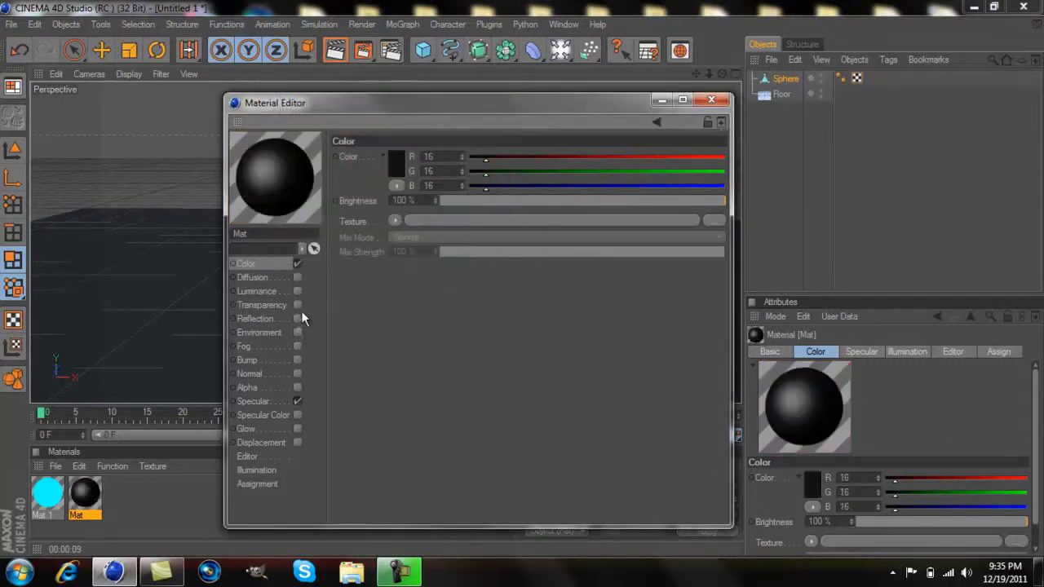
Step: Enable Reflection on the near-black material Mat with a Fresnel texture, and close the material editor
{"action": "left_click", "coordinate": [269, 319]}
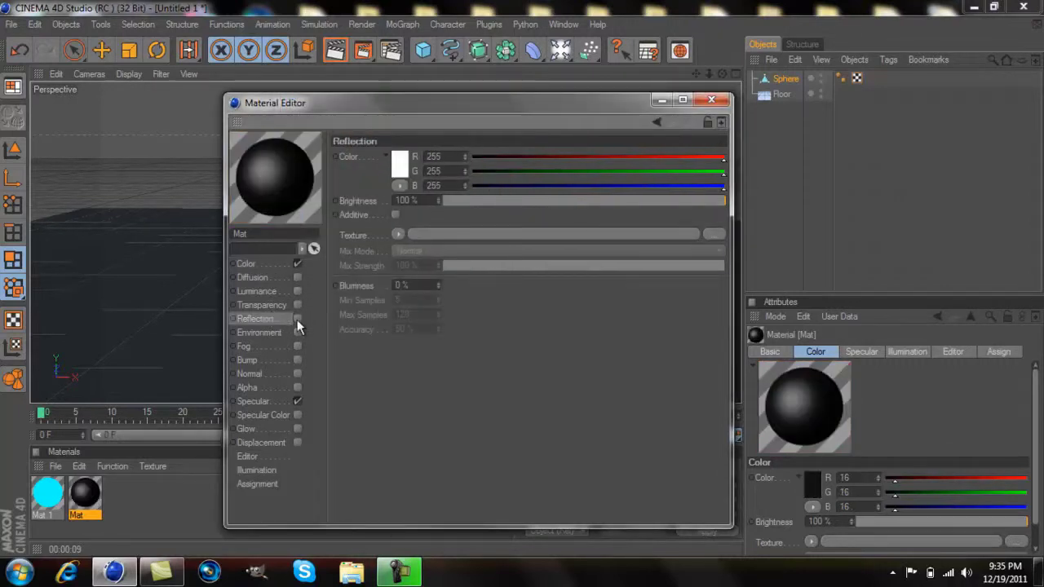
{"action": "left_click", "coordinate": [398, 234]}
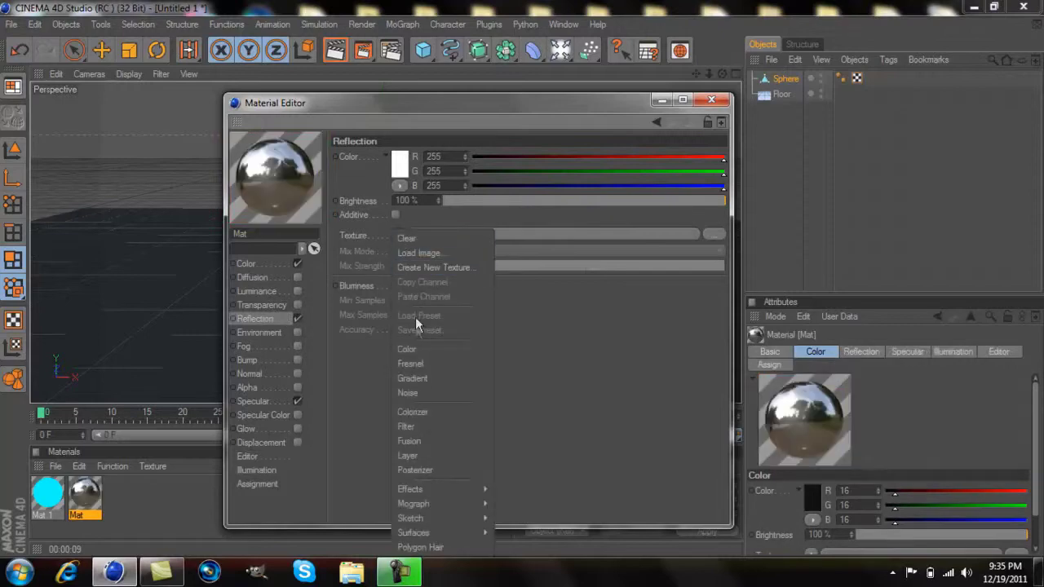
{"action": "left_click", "coordinate": [414, 363]}
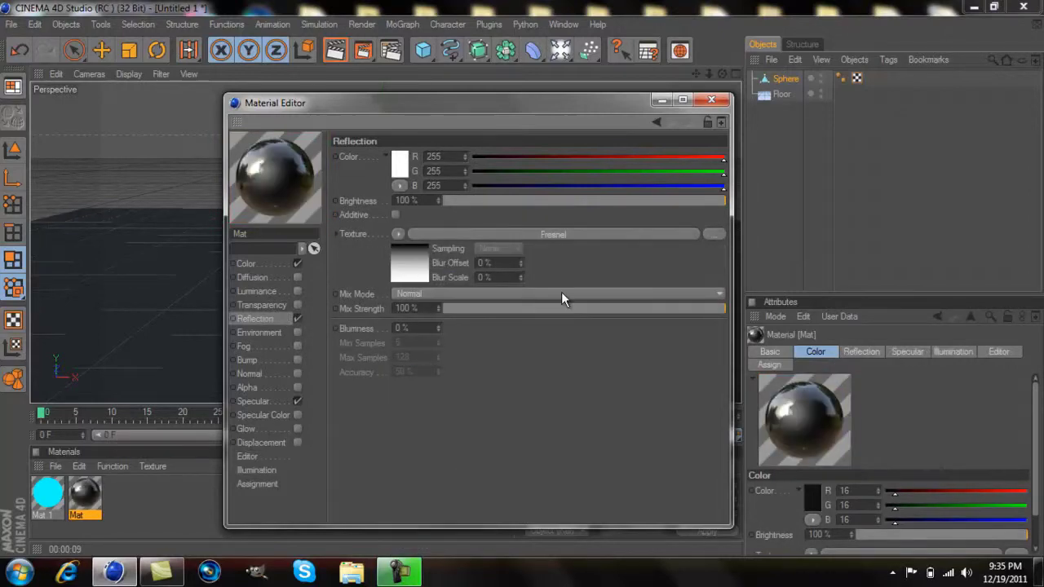
{"action": "left_click", "coordinate": [711, 101]}
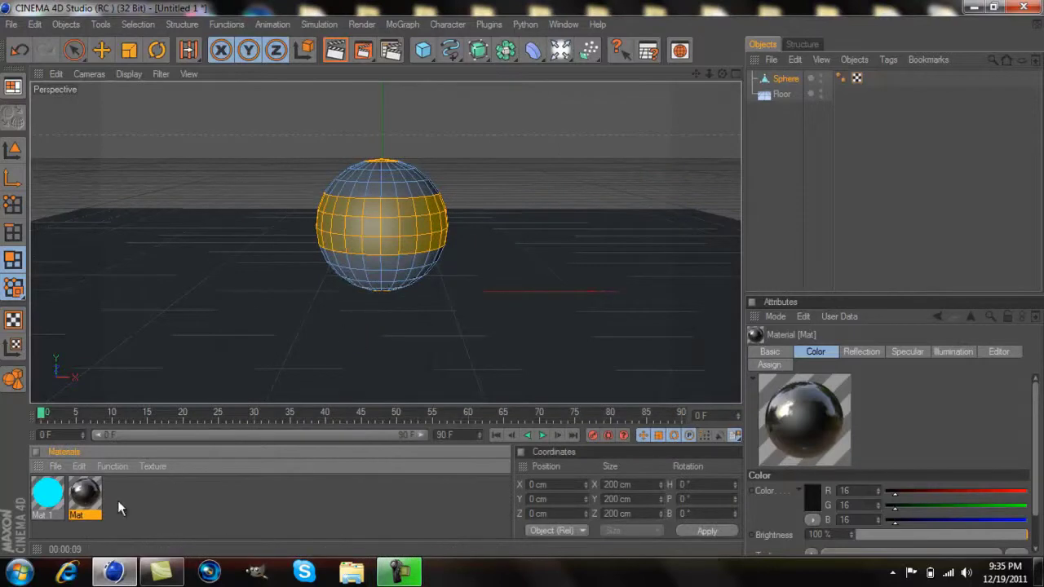
Step: Apply the near-black Mat to the whole sphere and the cyan Mat.1 to its selected polygons
{"action": "left_click_drag", "start_coordinate": [89, 502], "coordinate": [786, 78]}
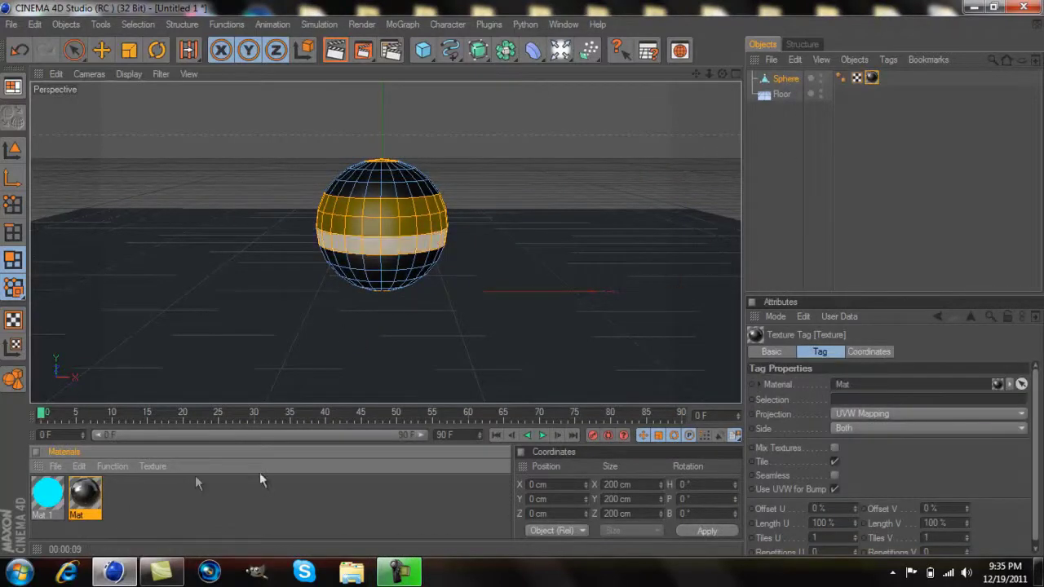
{"action": "left_click_drag", "start_coordinate": [54, 494], "coordinate": [195, 355]}
{"action": "mouse_move", "coordinate": [376, 226]}
{"action": "left_mouse_down"}
{"action": "mouse_move", "coordinate": [354, 260]}
{"action": "mouse_move", "coordinate": [372, 219]}
{"action": "mouse_move", "coordinate": [384, 225]}
{"action": "left_mouse_up"}
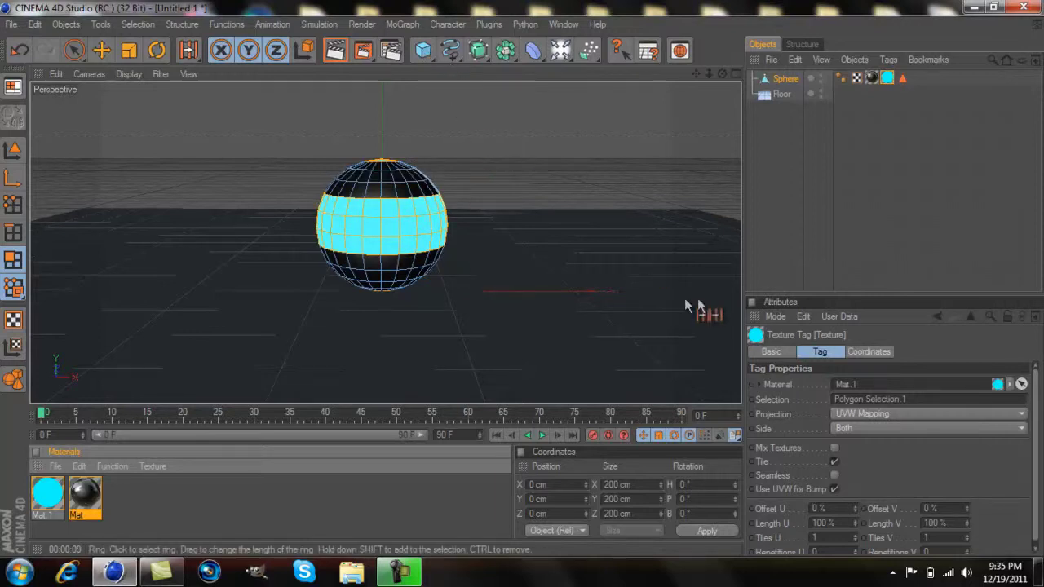
Step: Set the cyan texture tag's rotation to 10° for H and 5° for P
{"action": "left_click", "coordinate": [870, 352]}
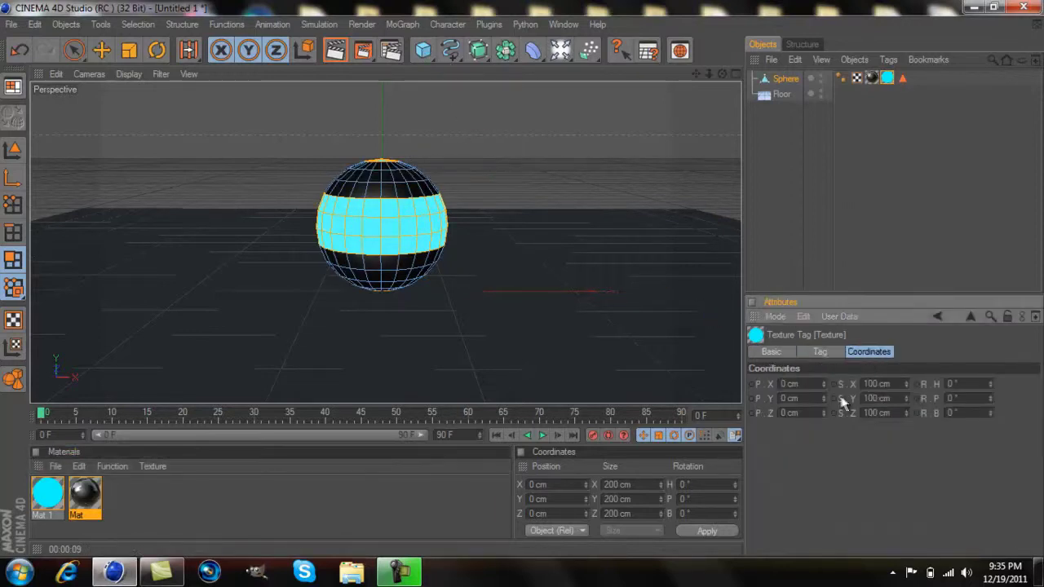
{"action": "left_click", "coordinate": [991, 381]}
{"action": "left_click", "coordinate": [990, 395]}
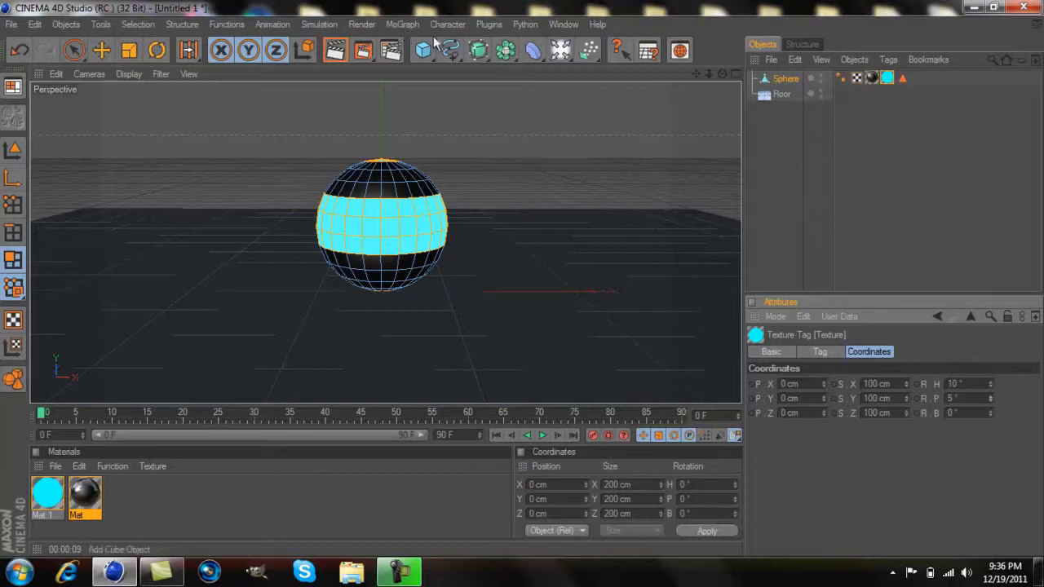
Step: Set the output preset in the render settings to HDV/HDTV 720 29.97
{"action": "left_click", "coordinate": [361, 24]}
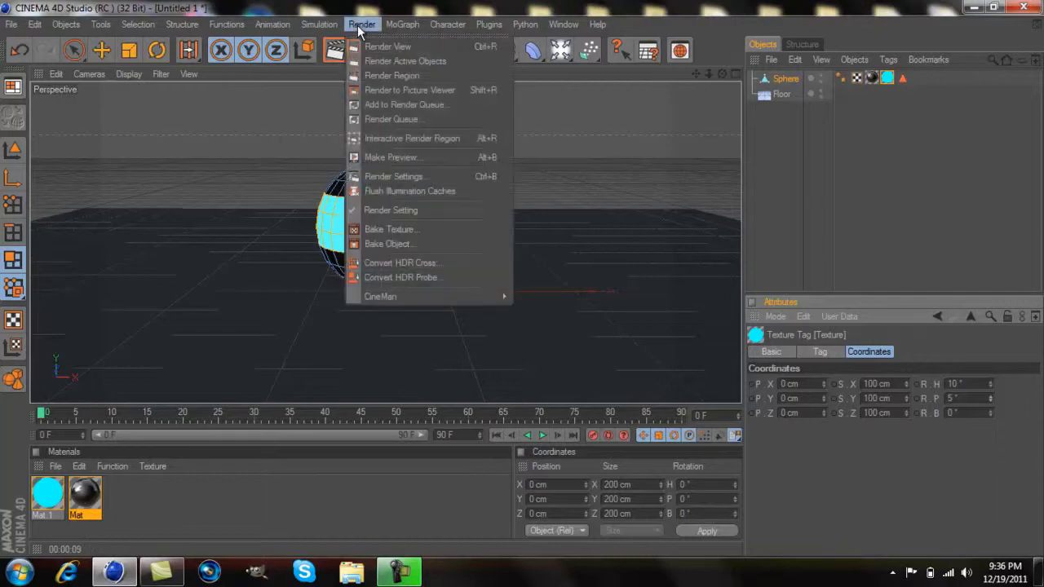
{"action": "left_click", "coordinate": [393, 176]}
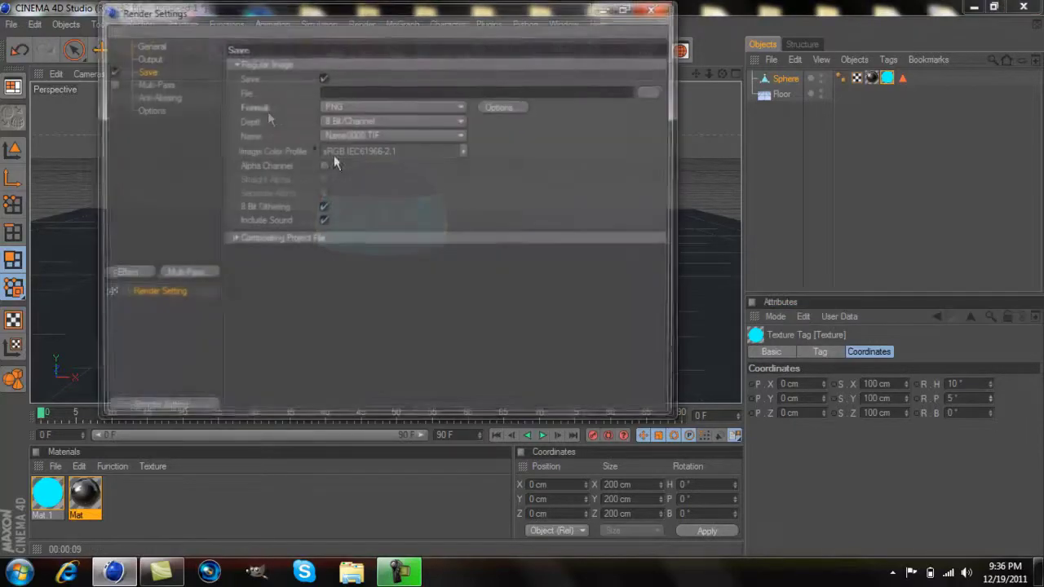
{"action": "left_click", "coordinate": [148, 59]}
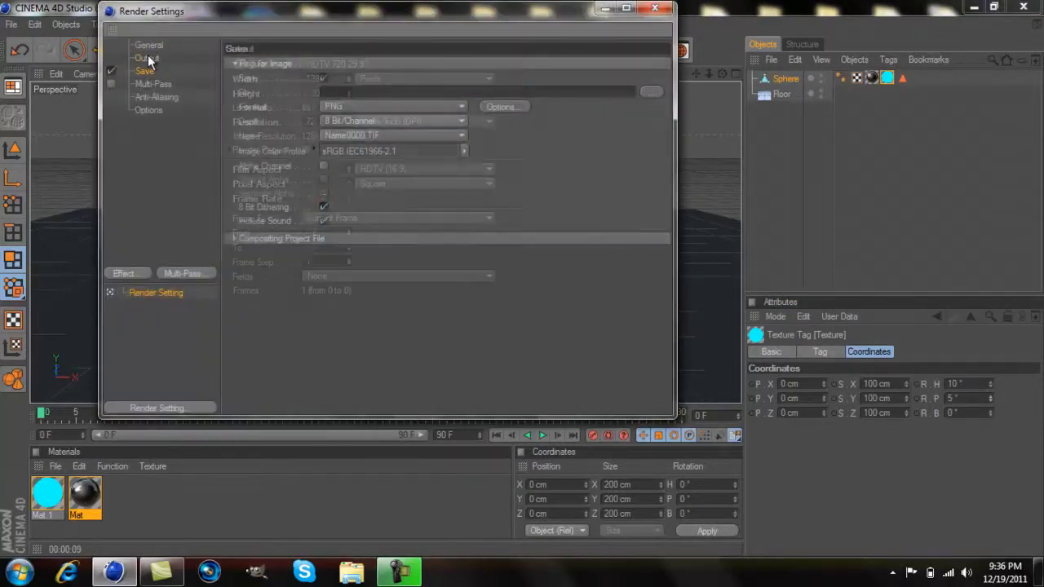
{"action": "left_click", "coordinate": [240, 64]}
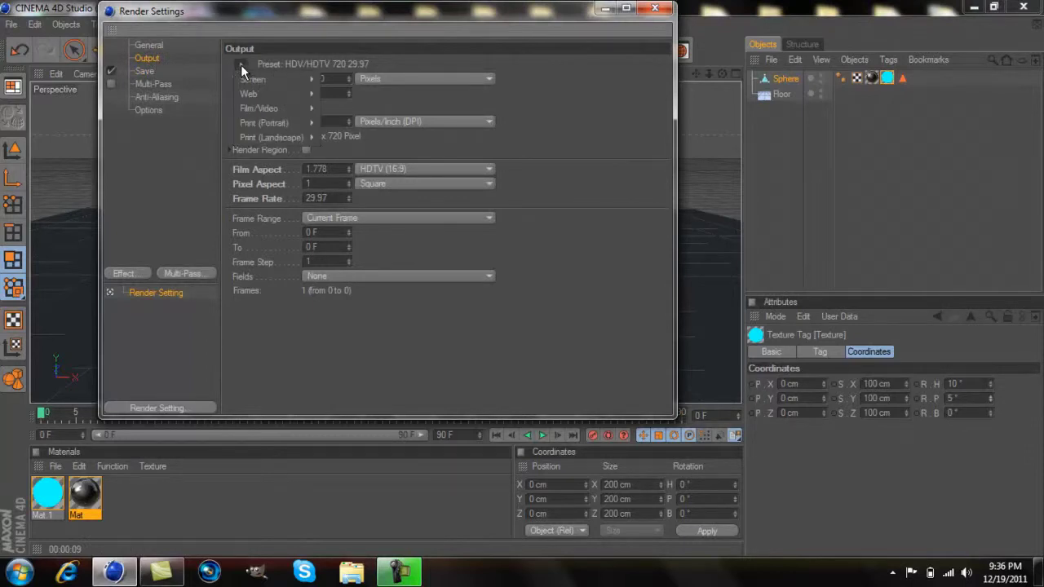
{"action": "mouse_move", "coordinate": [259, 108]}
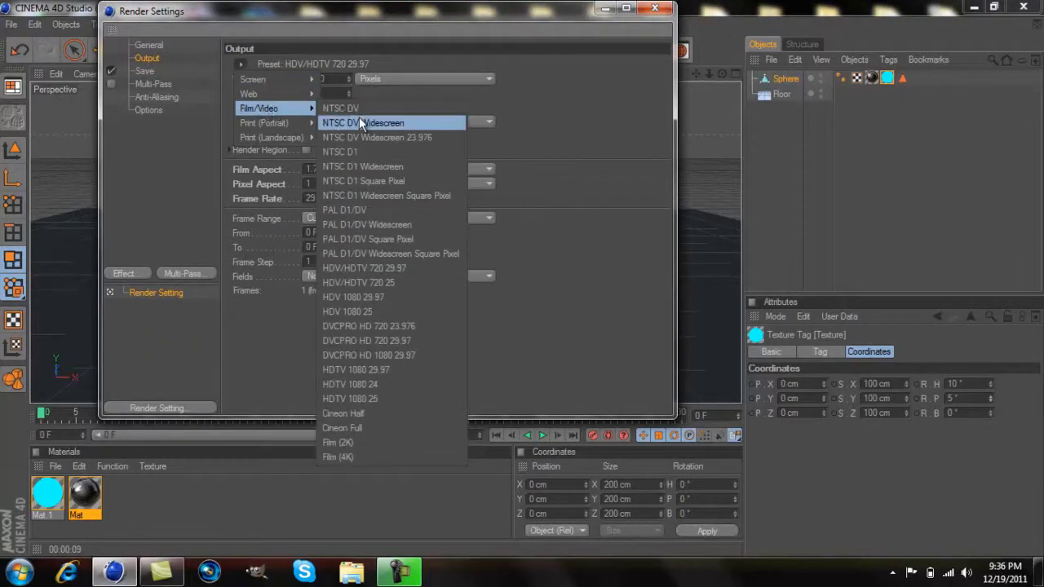
{"action": "left_click", "coordinate": [399, 268]}
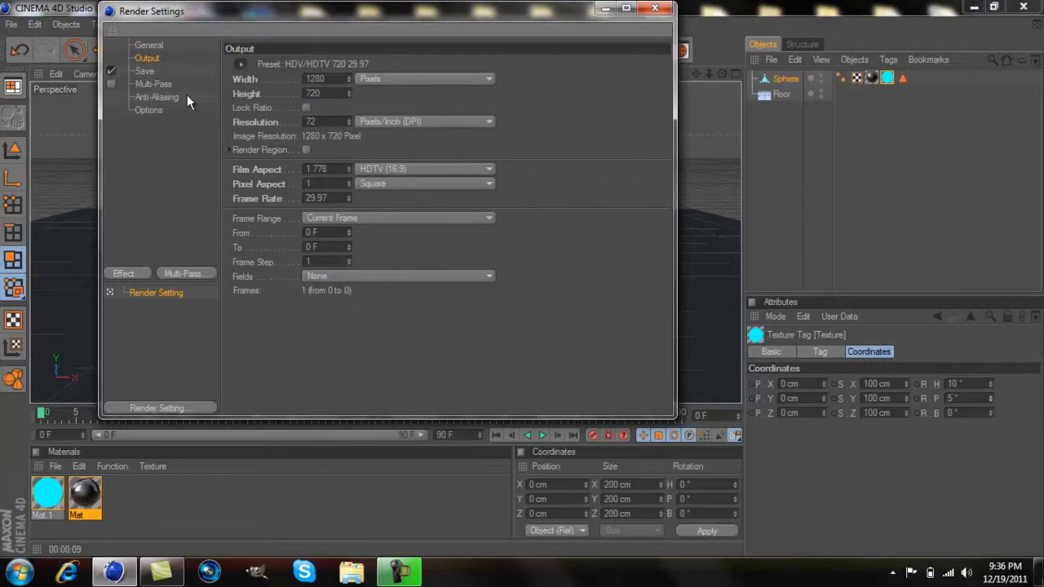
Step: Set the render's save format to PNG, add the Global Illumination effect, and close the render settings
{"action": "left_click", "coordinate": [145, 71]}
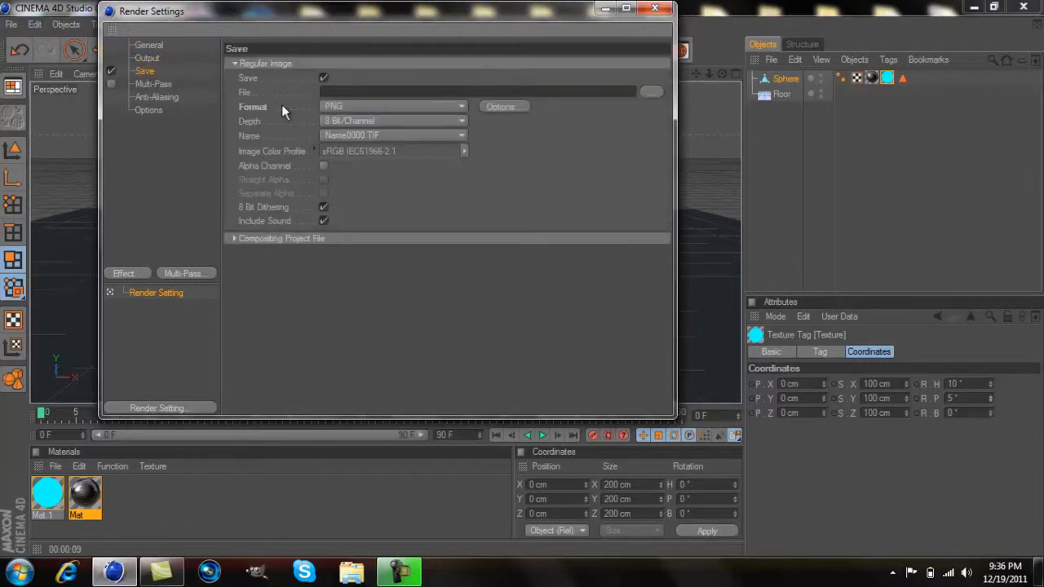
{"action": "left_click", "coordinate": [351, 103]}
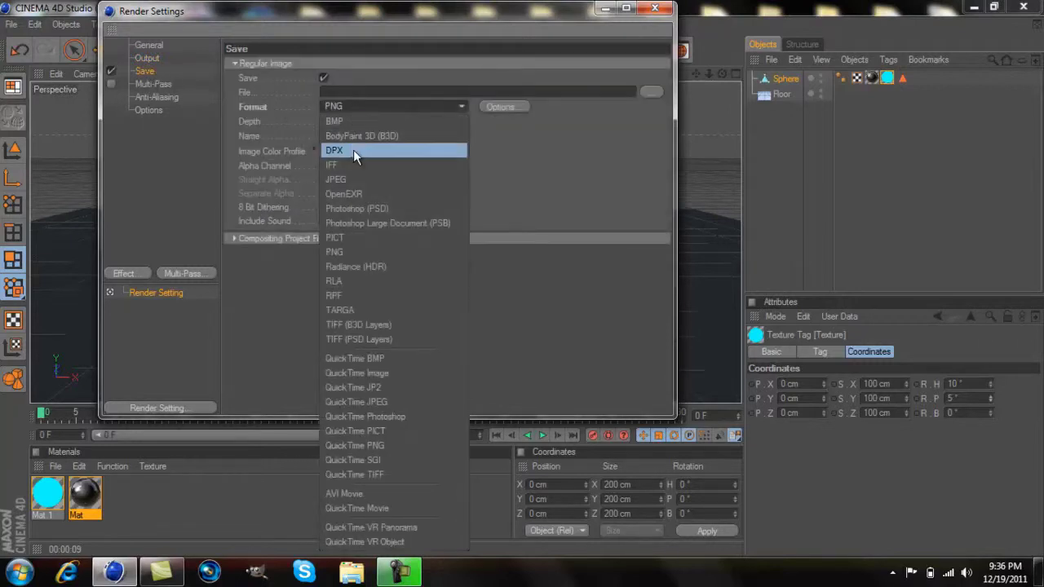
{"action": "left_click", "coordinate": [345, 252]}
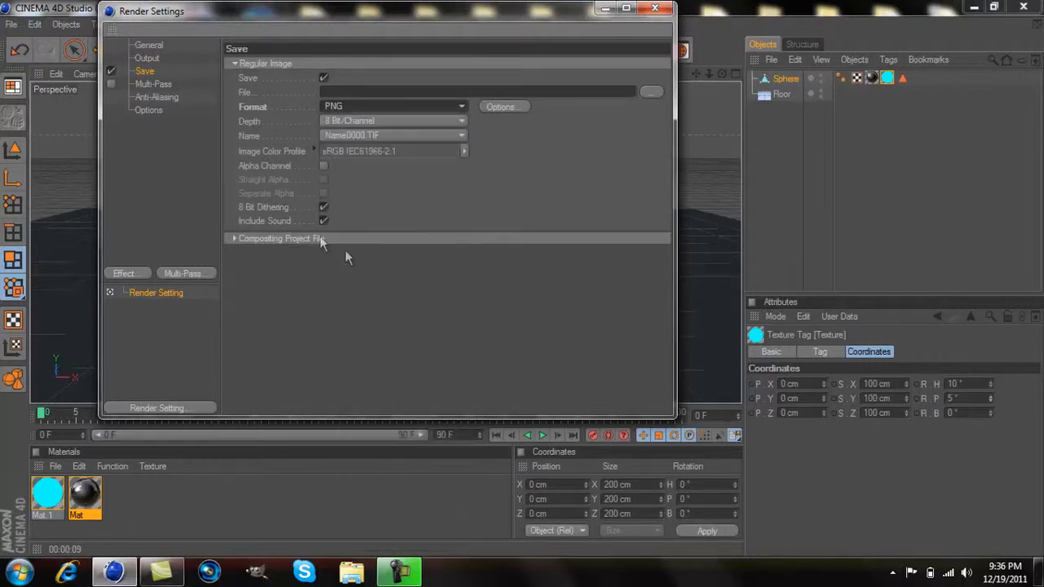
{"action": "left_click", "coordinate": [128, 273]}
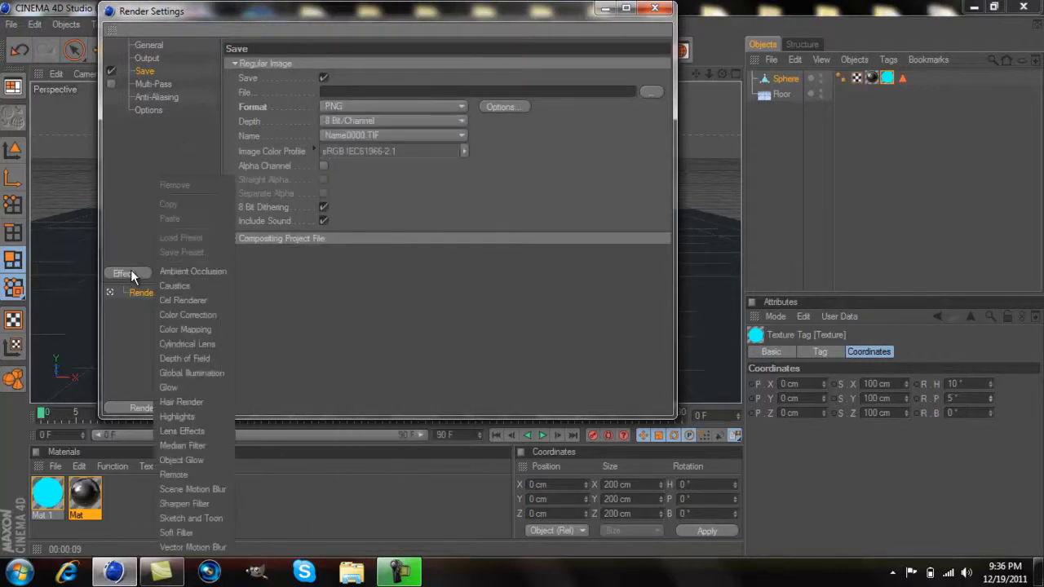
{"action": "left_click", "coordinate": [185, 373]}
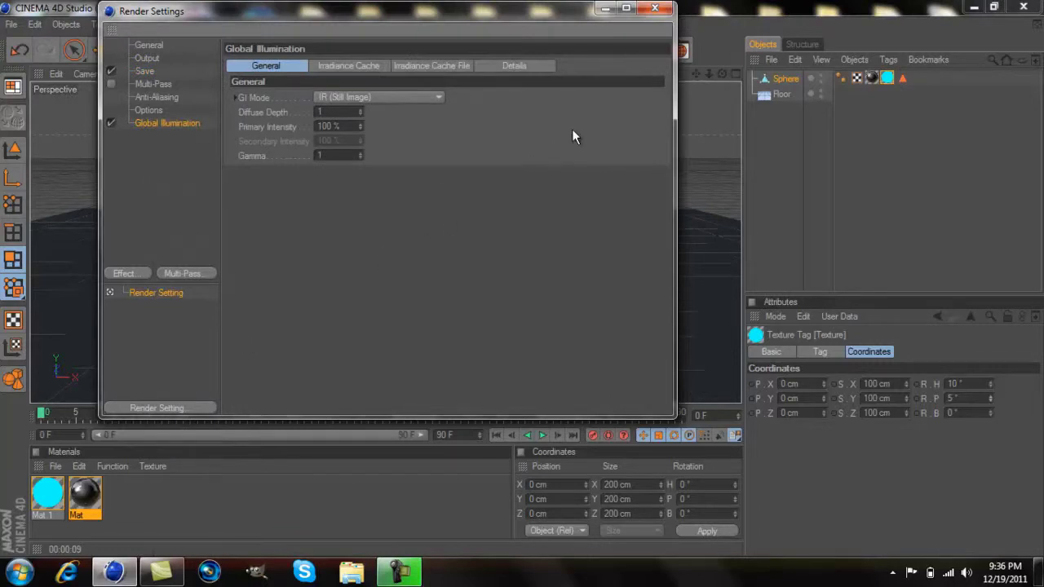
{"action": "left_click", "coordinate": [654, 8]}
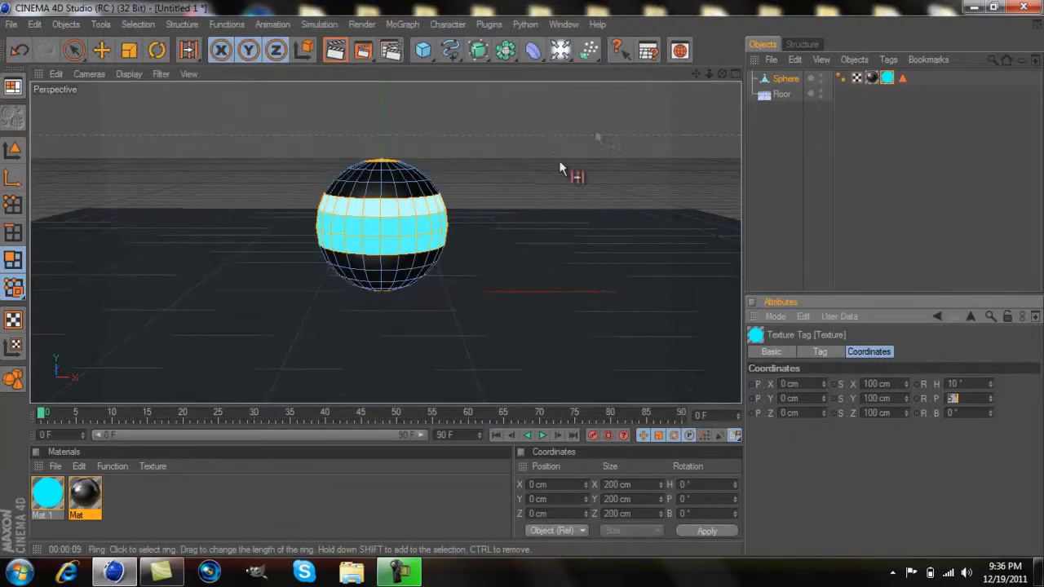
Step: Render the scene in the perspective view and also to the Picture Viewer
{"action": "left_click", "coordinate": [336, 52]}
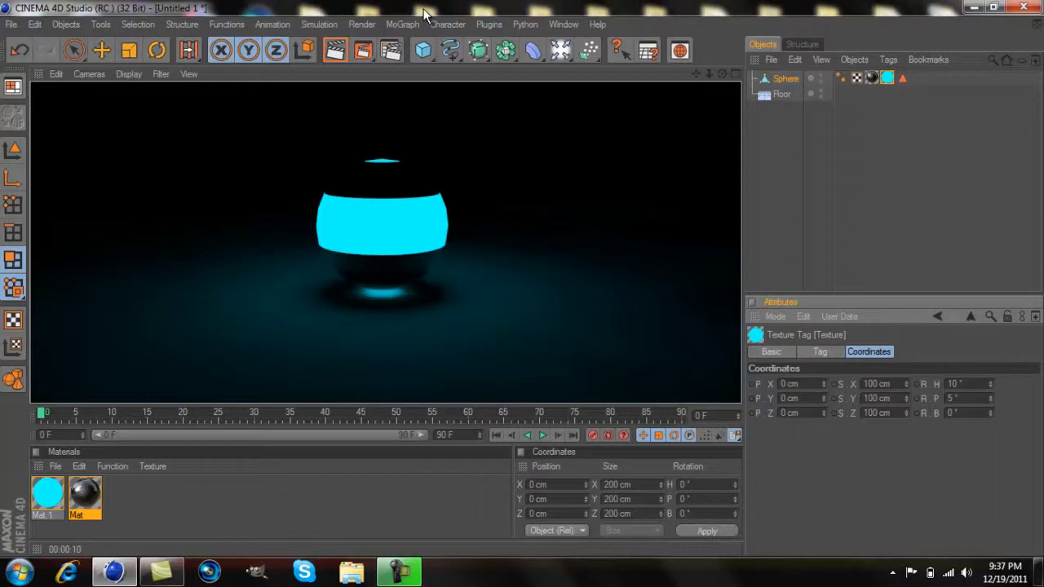
{"action": "left_click", "coordinate": [363, 50]}
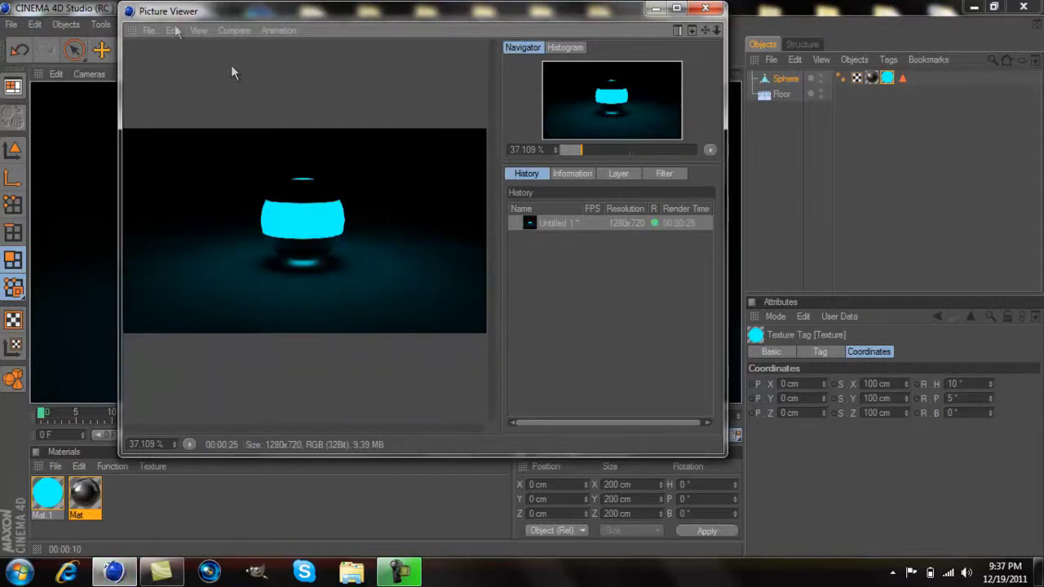
Step: Save the rendered still image as an 8-bit PNG named tutorial on the Desktop, and close the Picture Viewer
{"action": "left_click", "coordinate": [145, 30]}
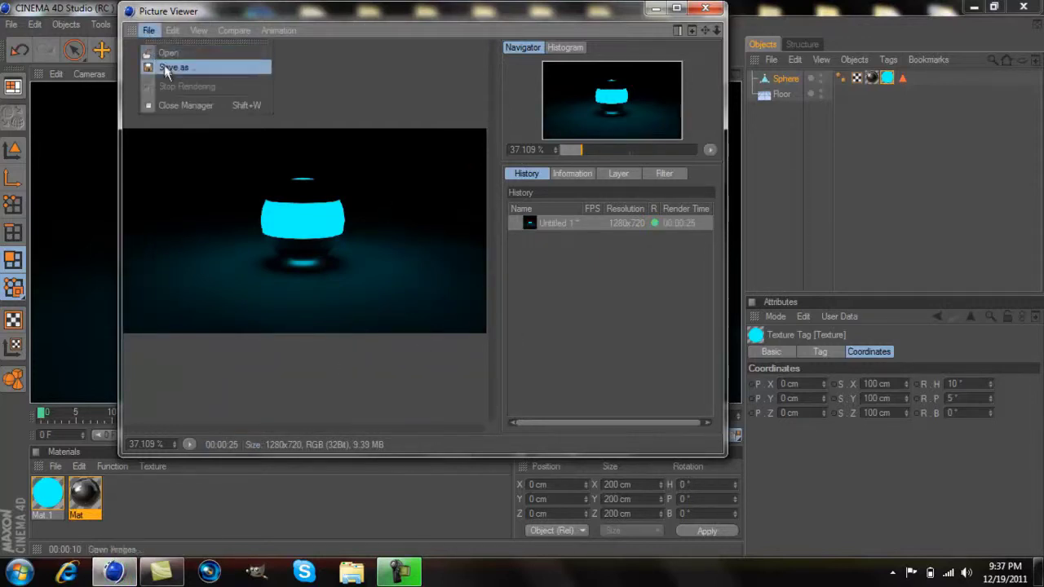
{"action": "left_click", "coordinate": [165, 67]}
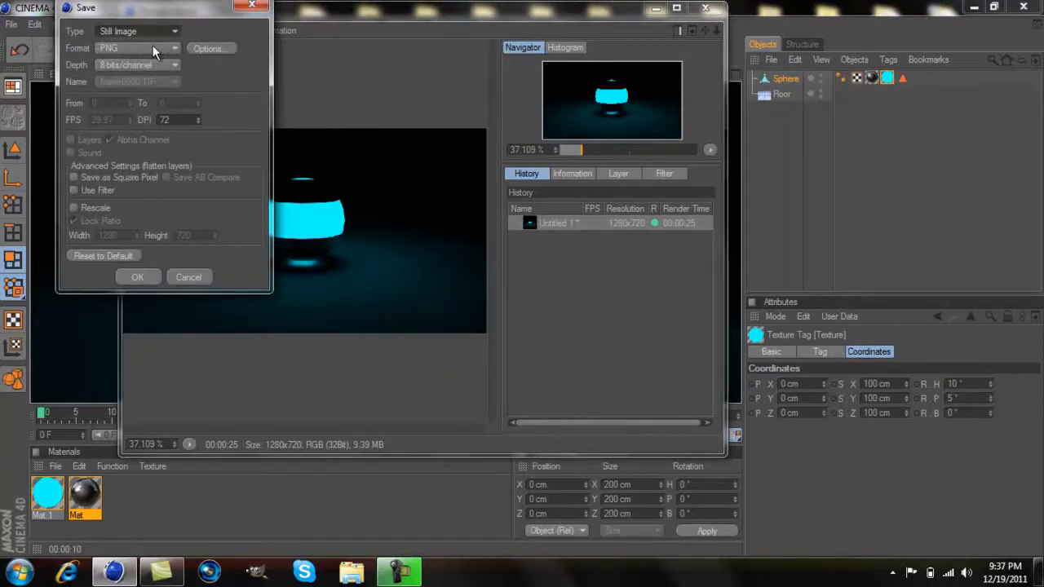
{"action": "left_click", "coordinate": [137, 277]}
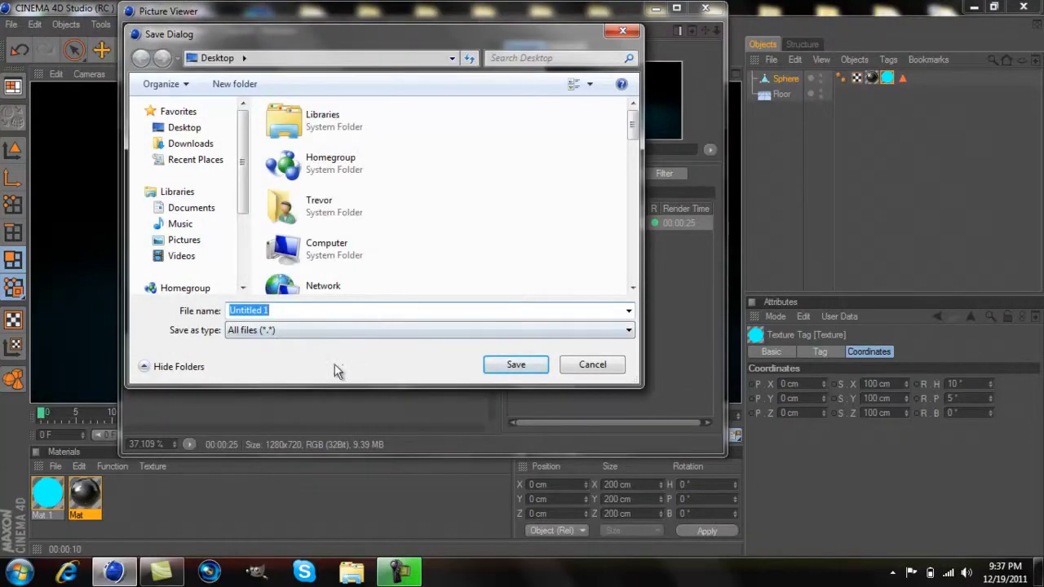
{"action": "type", "text": "tutorial"}
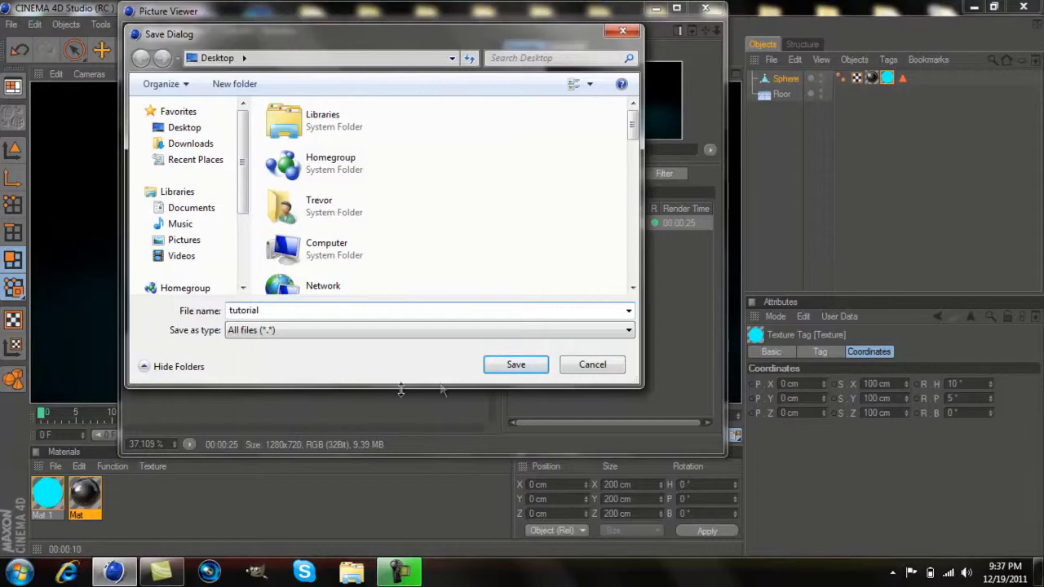
{"action": "left_click", "coordinate": [512, 366]}
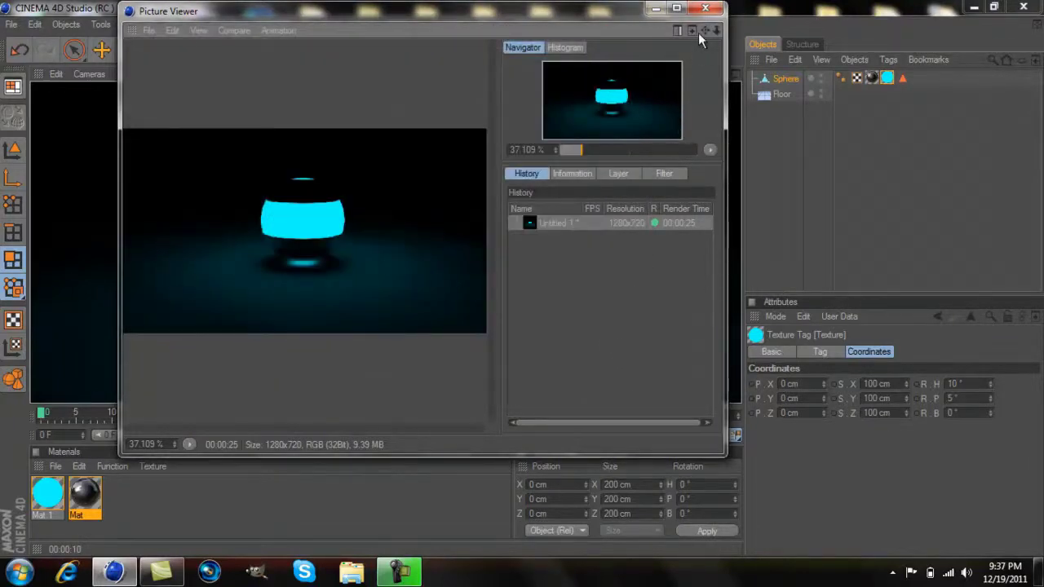
{"action": "left_click", "coordinate": [700, 12]}
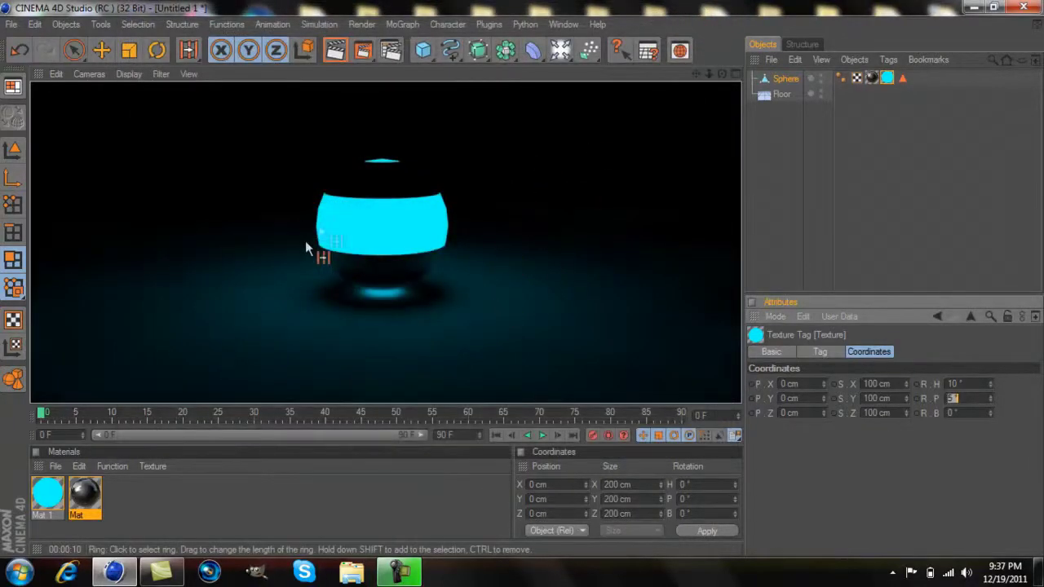